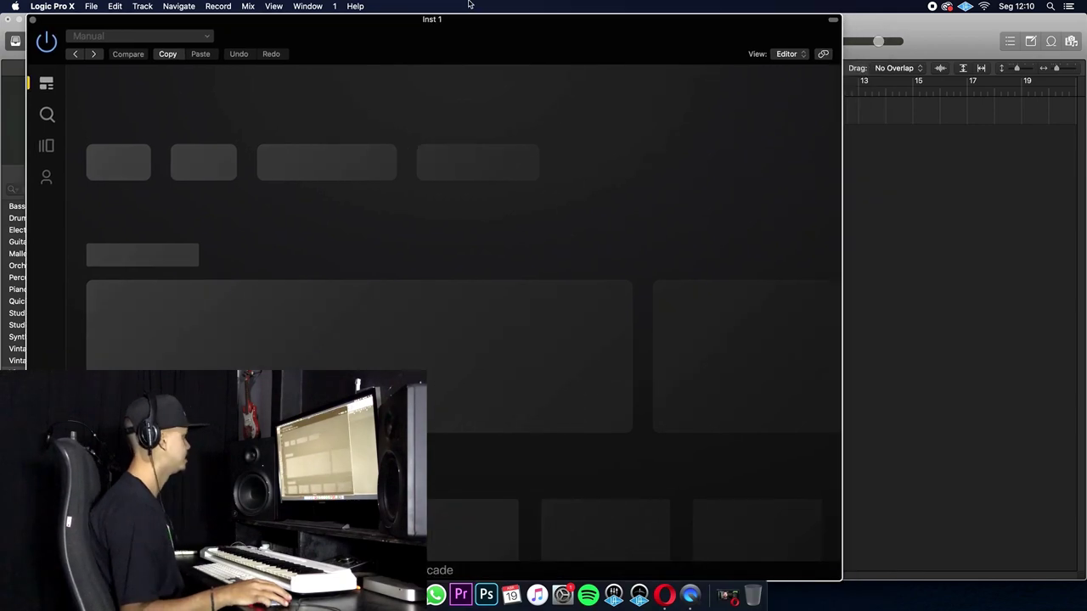
# Shift the Arcade plugin window over the project and close the Feed page to show the empty kit's main view.
pyautogui.moveTo(469, 19); pyautogui.dragTo(589, 19)
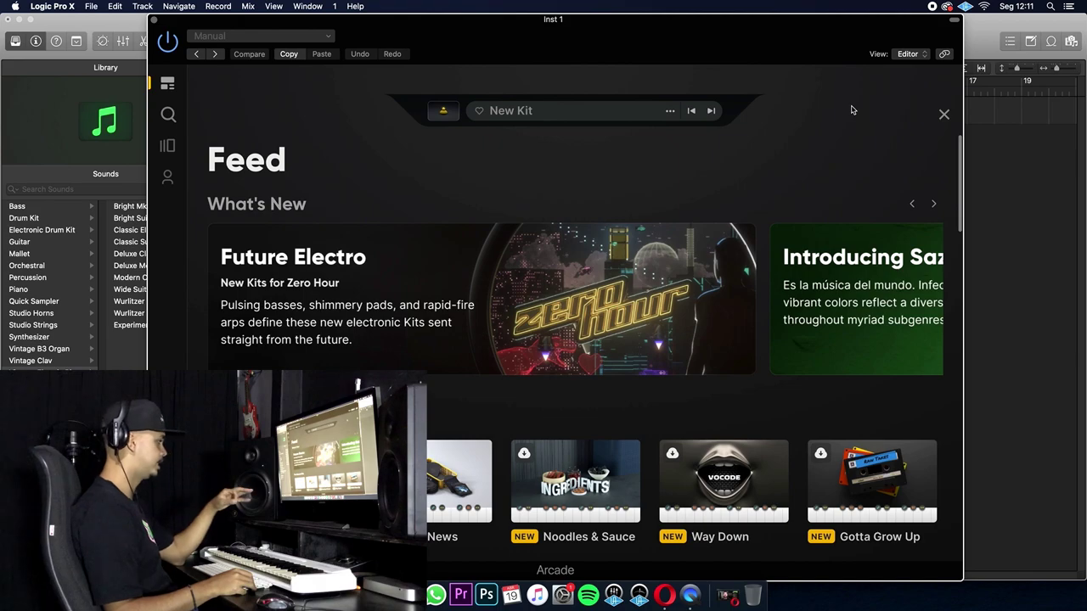
pyautogui.click(944, 115)
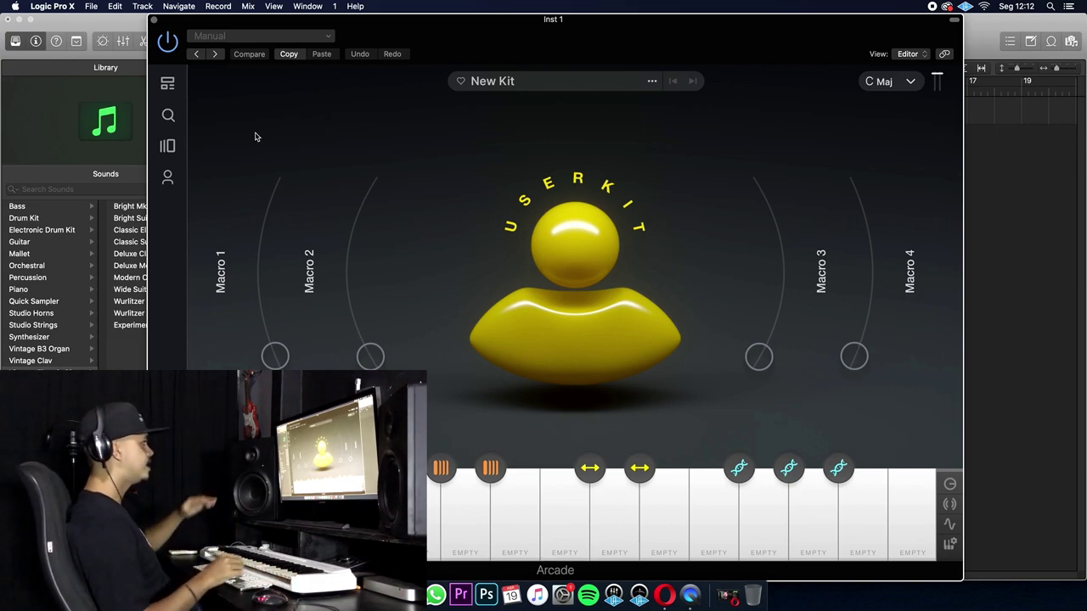
pyautogui.moveTo(616, 49); pyautogui.dragTo(608, 48)
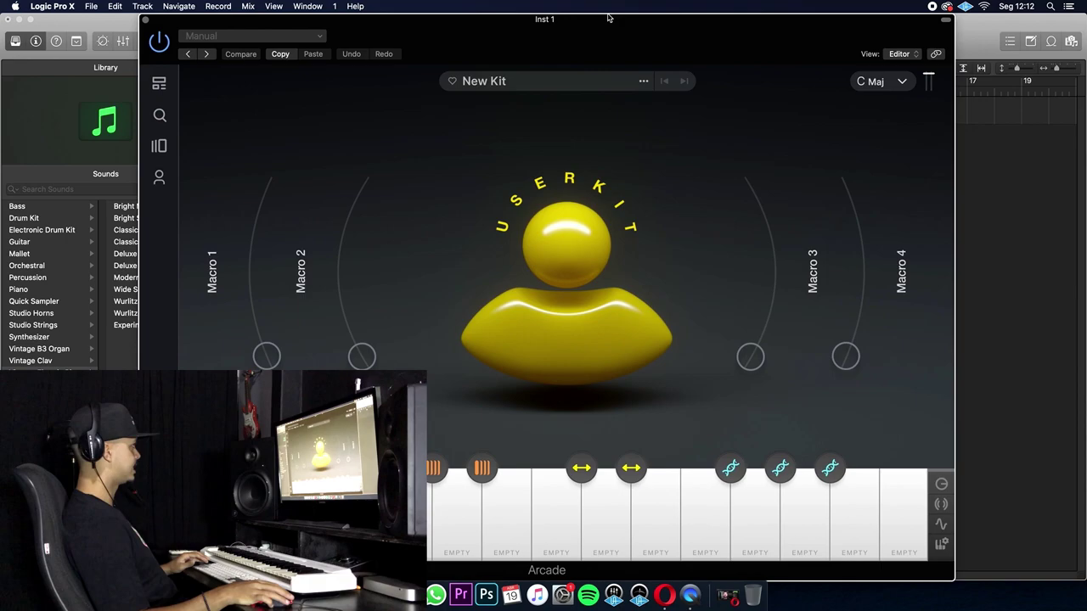
# Look through Arcade's Content Storage, Audio/MIDI and User Profile settings.
pyautogui.click(157, 84)
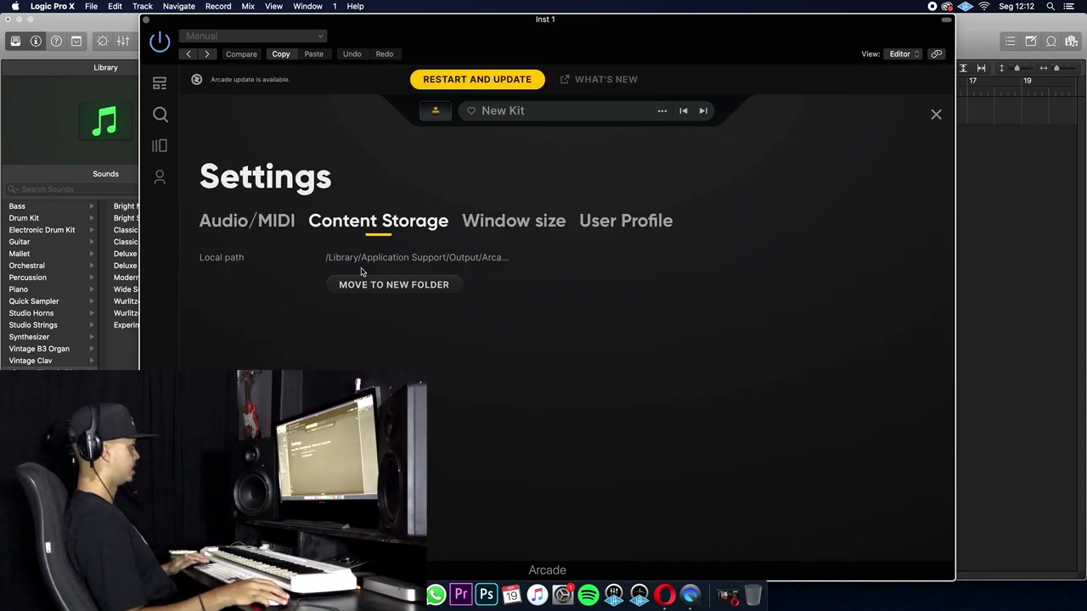
pyautogui.click(259, 235)
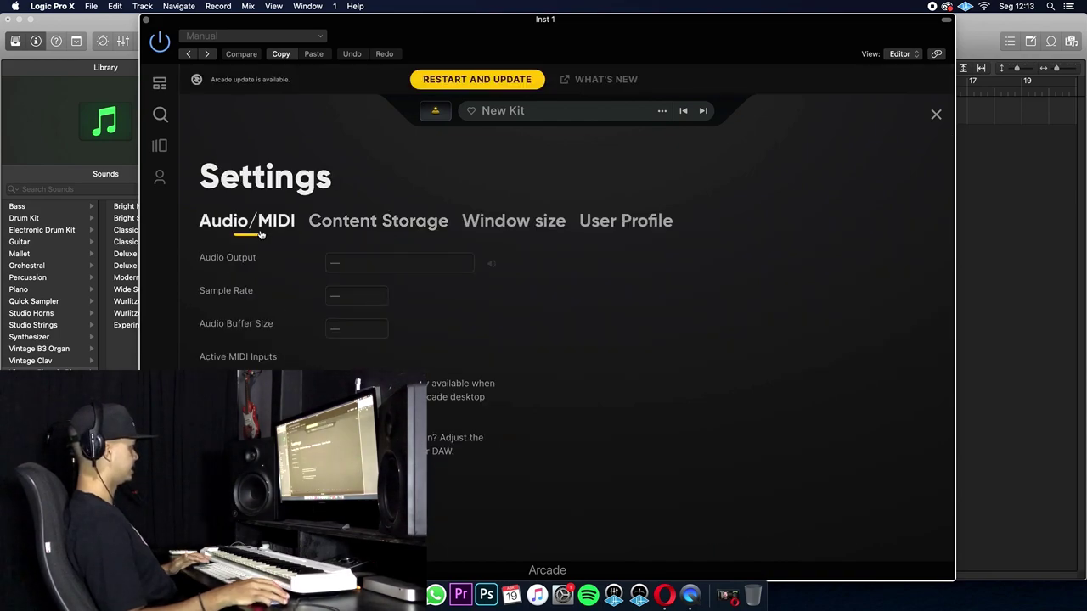
pyautogui.click(667, 224)
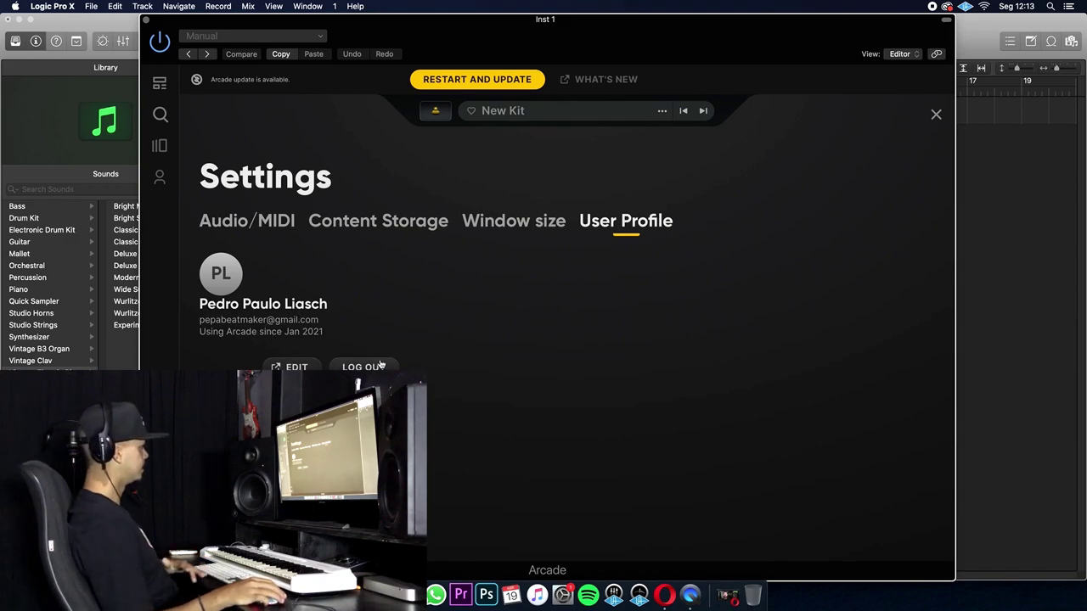
# Browse Arcade's kit library and limit it to downloaded kits only.
pyautogui.click(160, 117)
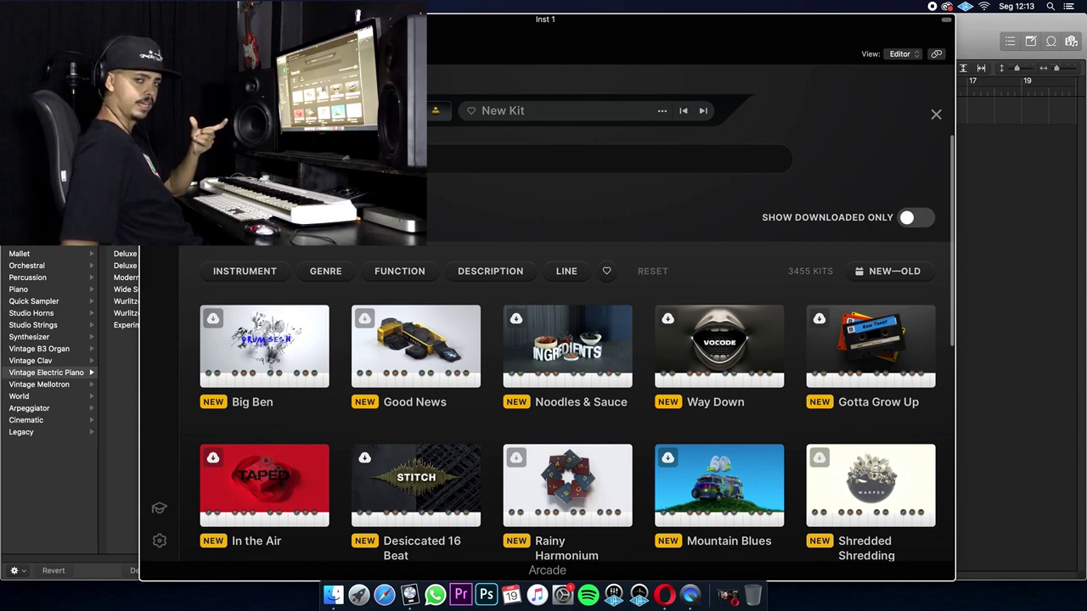
pyautogui.scroll(-1, 333, 427)
pyautogui.scroll(-10, 339, 428)
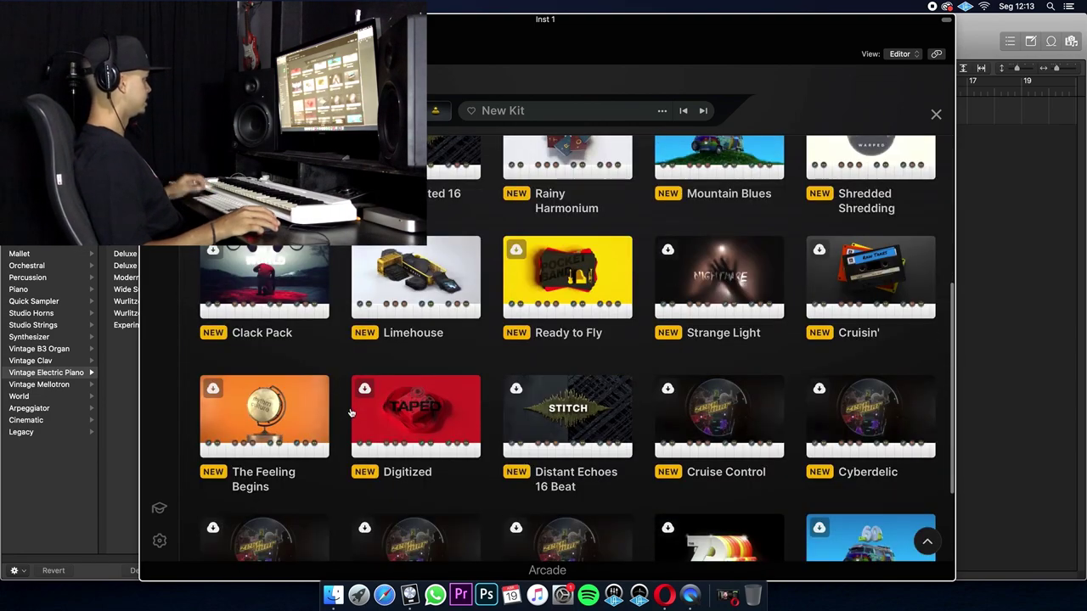
pyautogui.scroll(15, 355, 414)
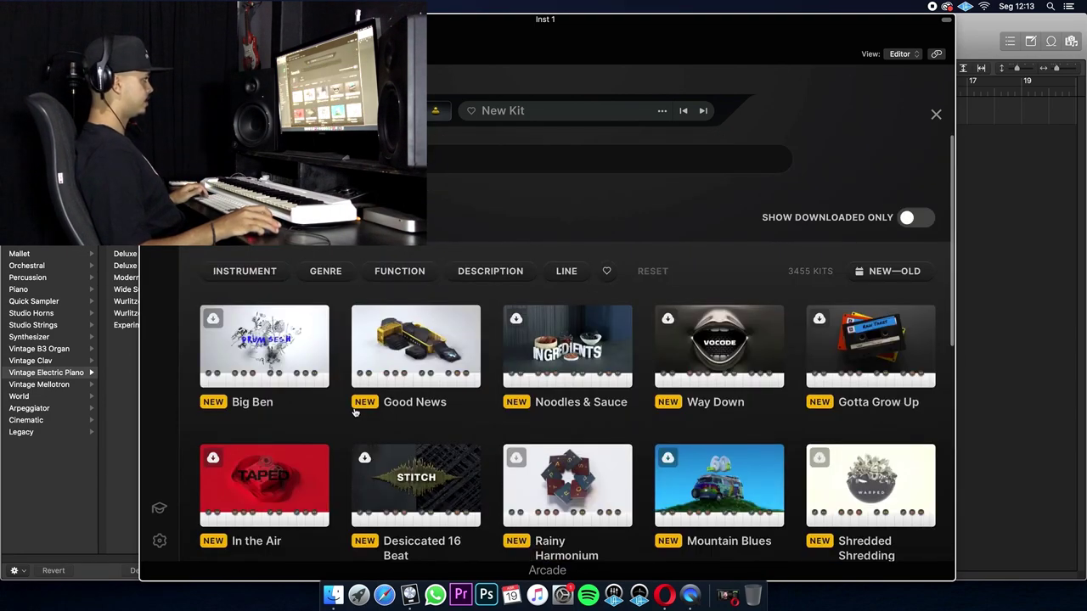
pyautogui.moveTo(737, 486)
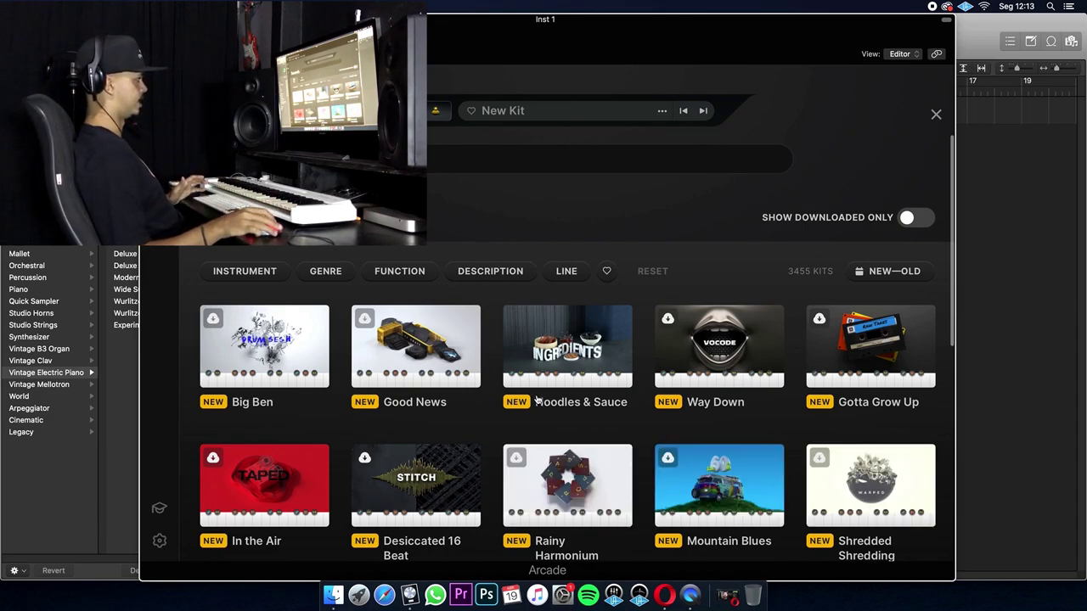
pyautogui.scroll(-2, 586, 476)
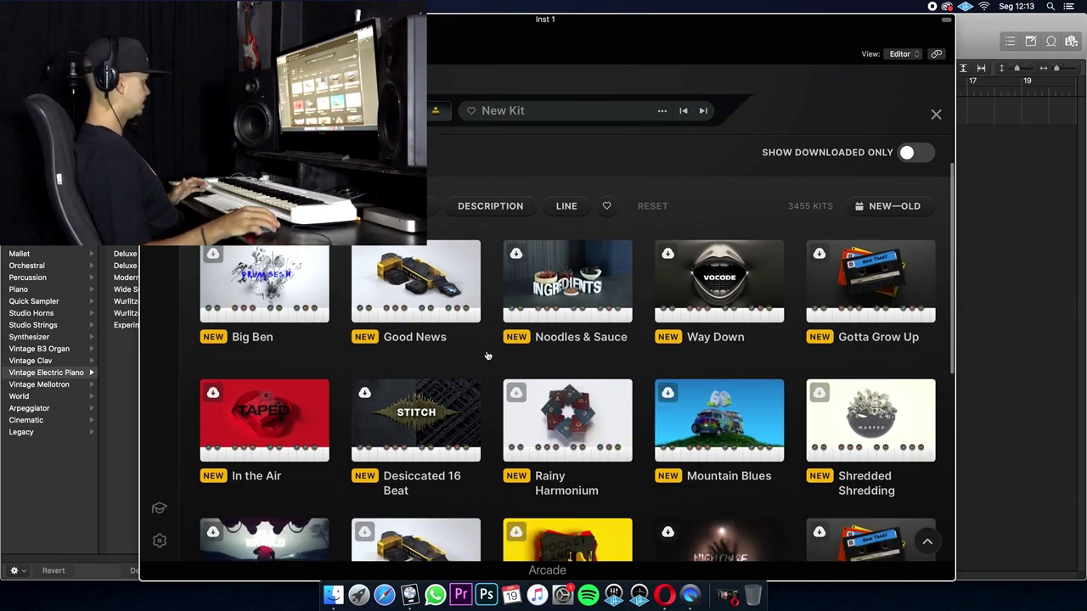
pyautogui.moveTo(694, 297)
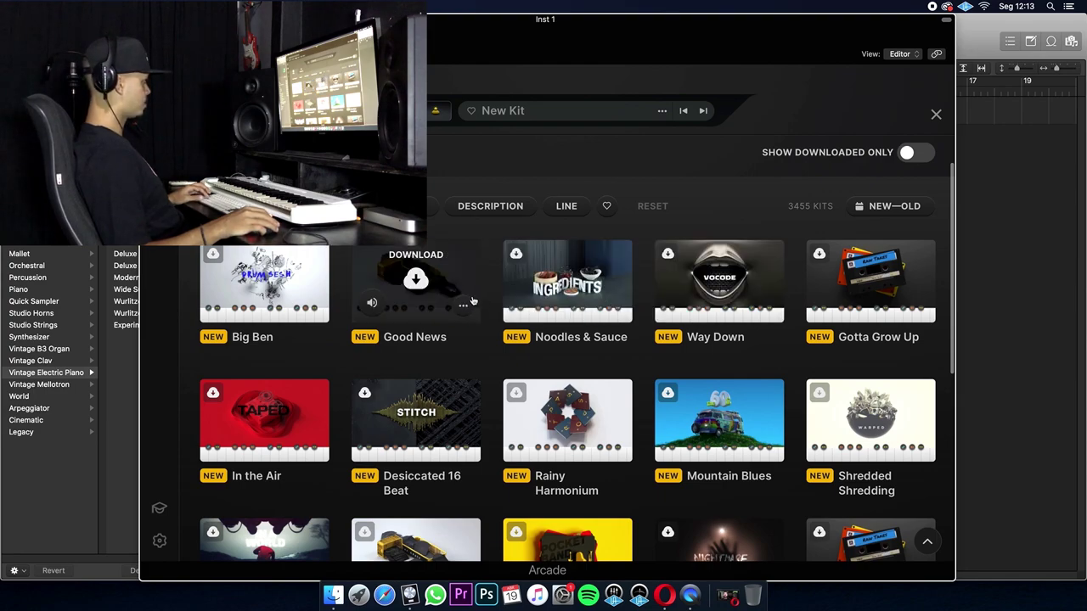
pyautogui.moveTo(287, 297)
pyautogui.click(915, 152)
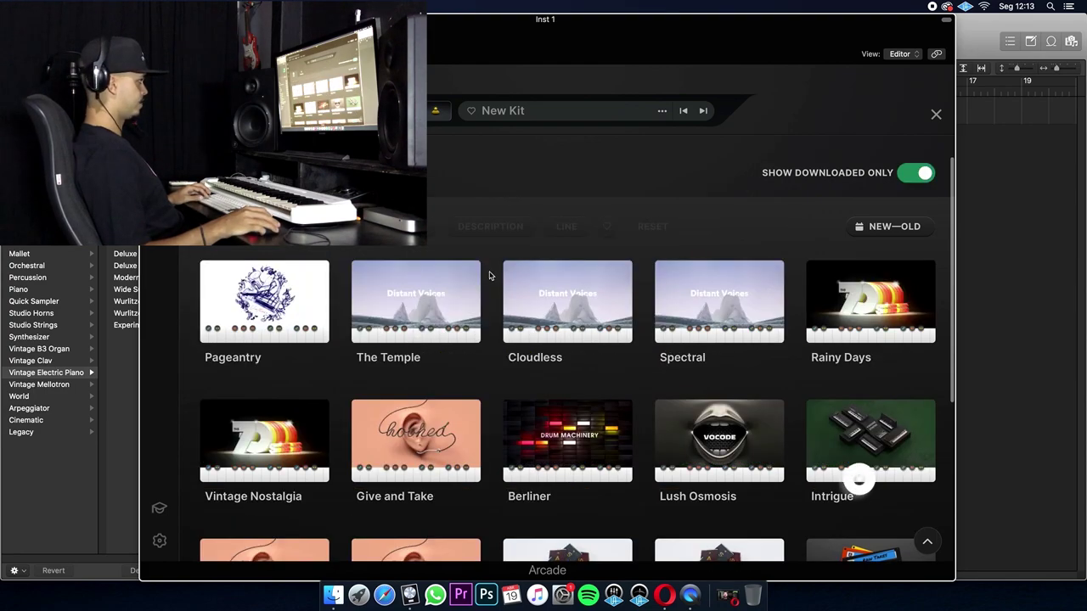
# Preview the sounds of the downloaded kits The Temple, Cloudless and Slidin Dirty.
pyautogui.click(374, 323)
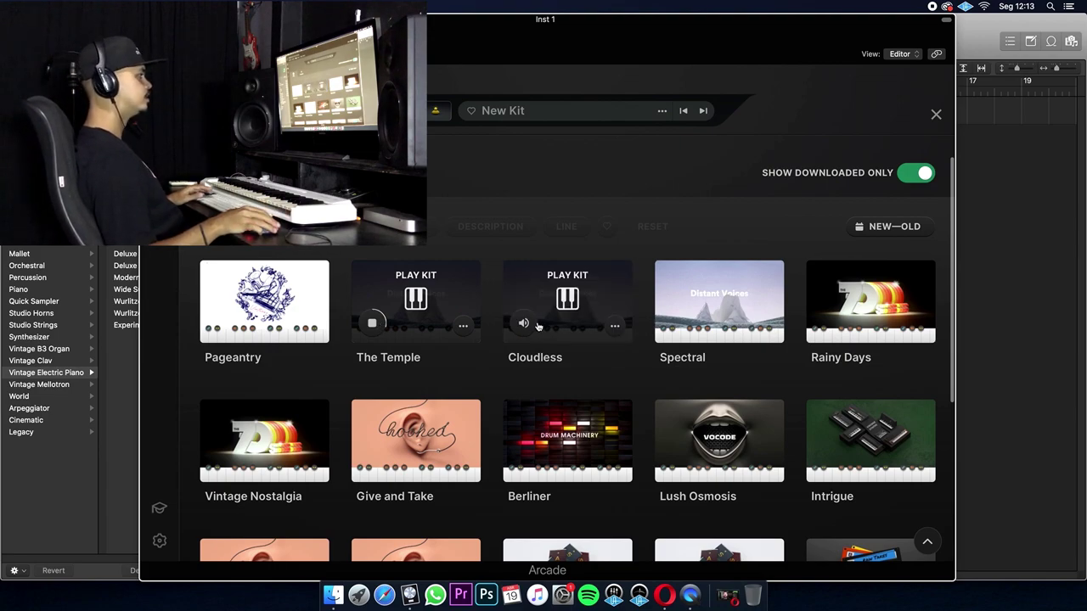
pyautogui.click(527, 324)
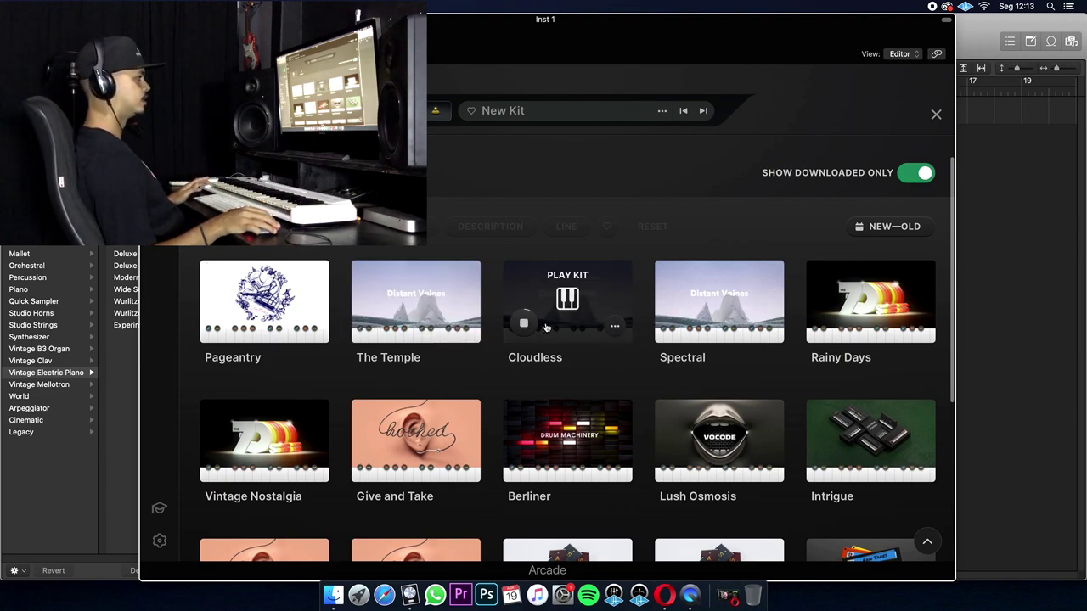
pyautogui.scroll(-4, 592, 349)
pyautogui.scroll(-5, 592, 347)
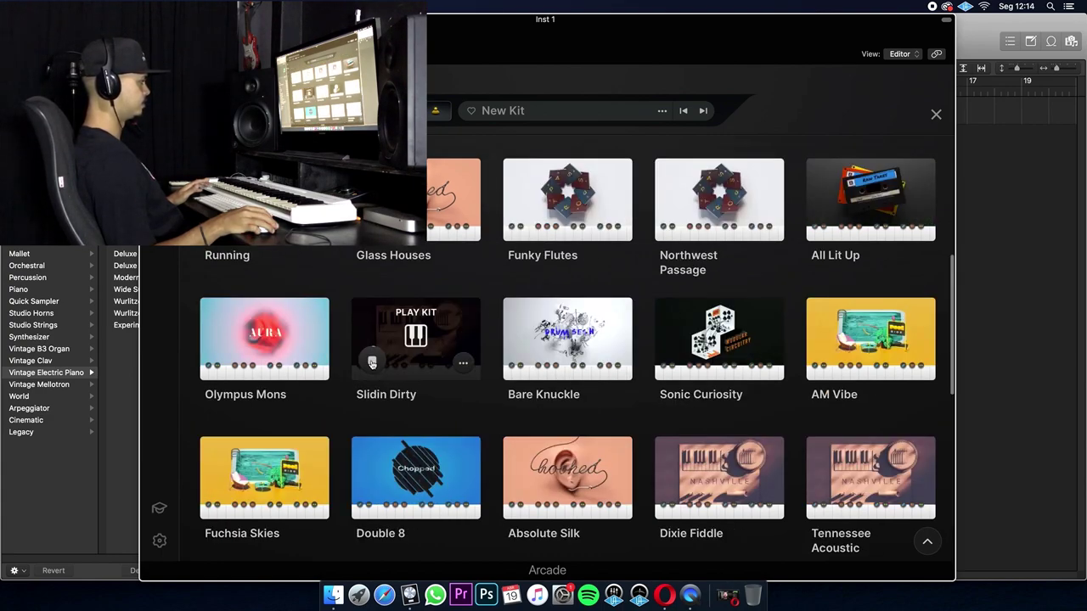
pyautogui.click(371, 363)
# Preview the Double 8 kit and load it for playing.
pyautogui.click(371, 502)
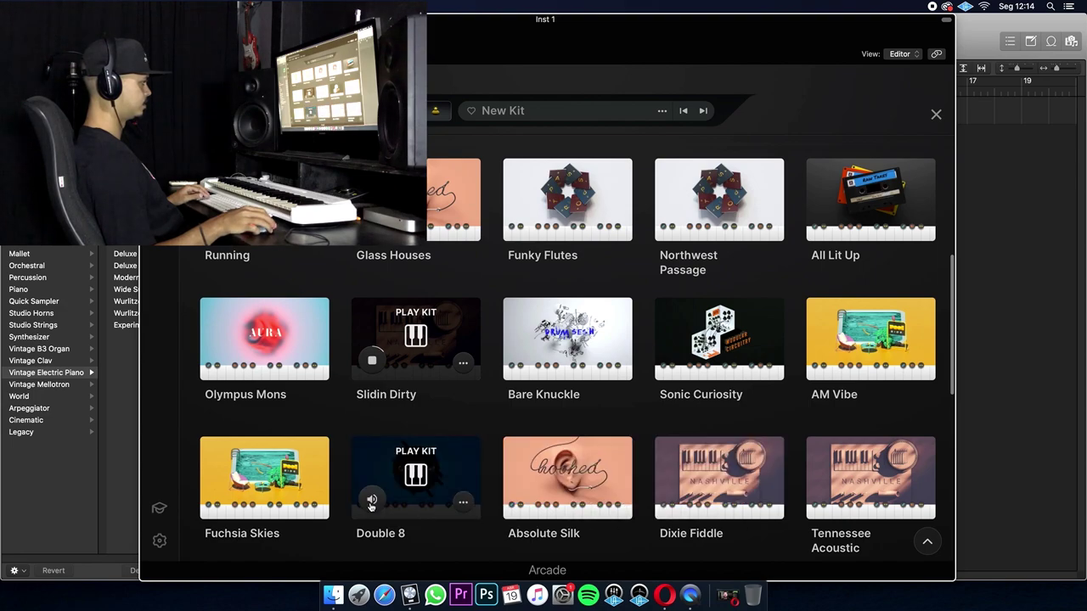
pyautogui.scroll(-2, 352, 484)
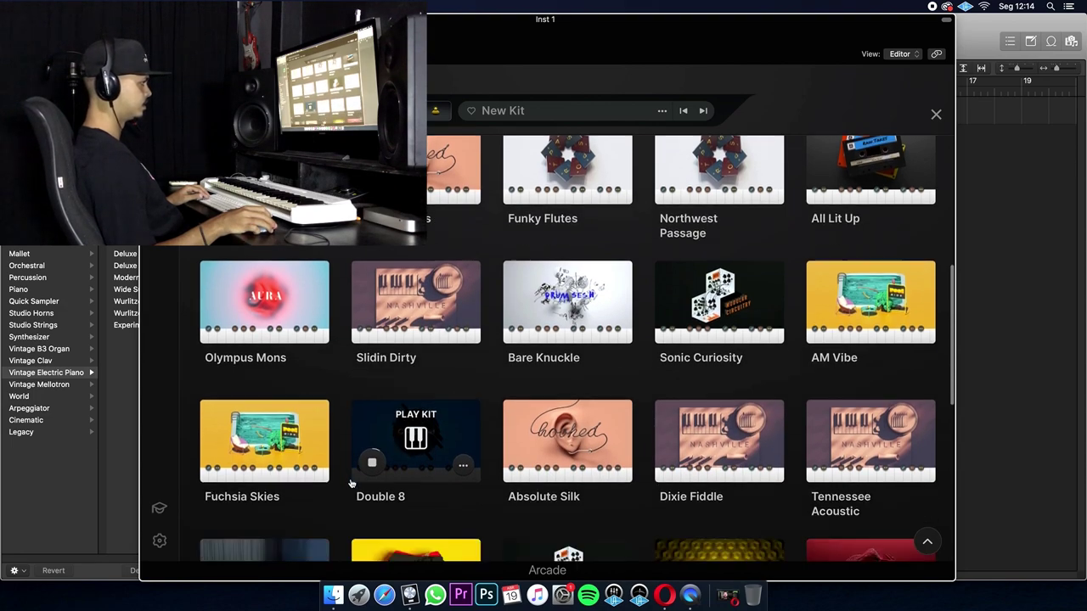
pyautogui.scroll(-3, 351, 483)
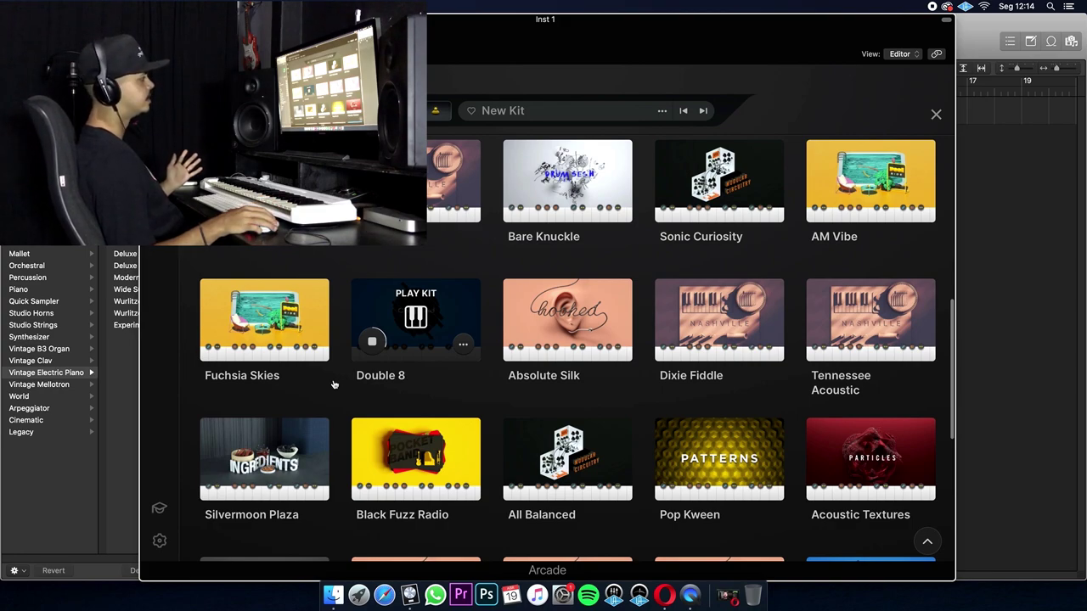
pyautogui.click(416, 318)
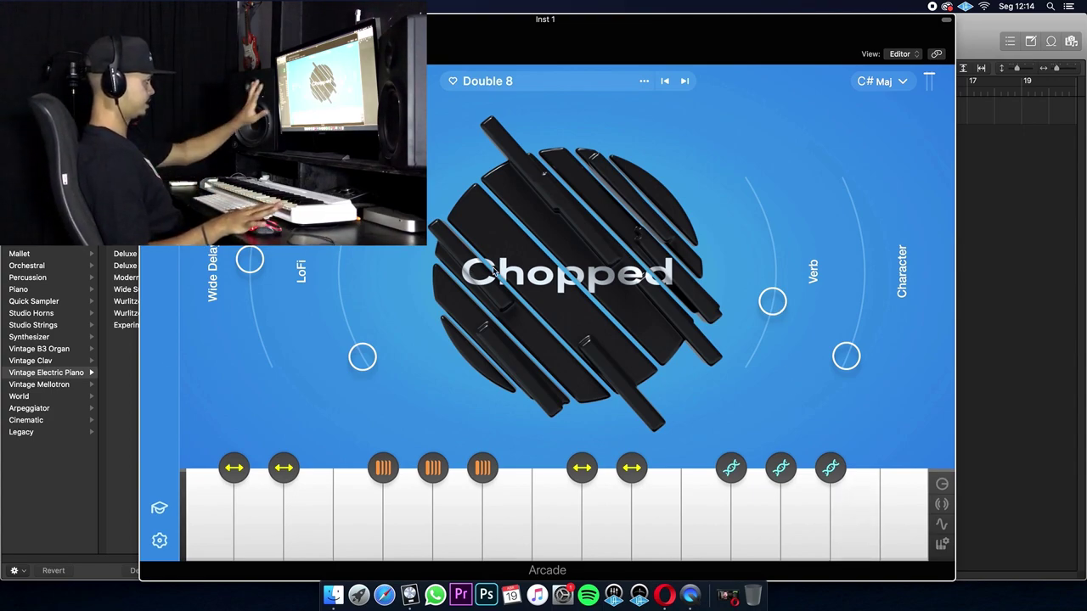
pyautogui.moveTo(482, 482)
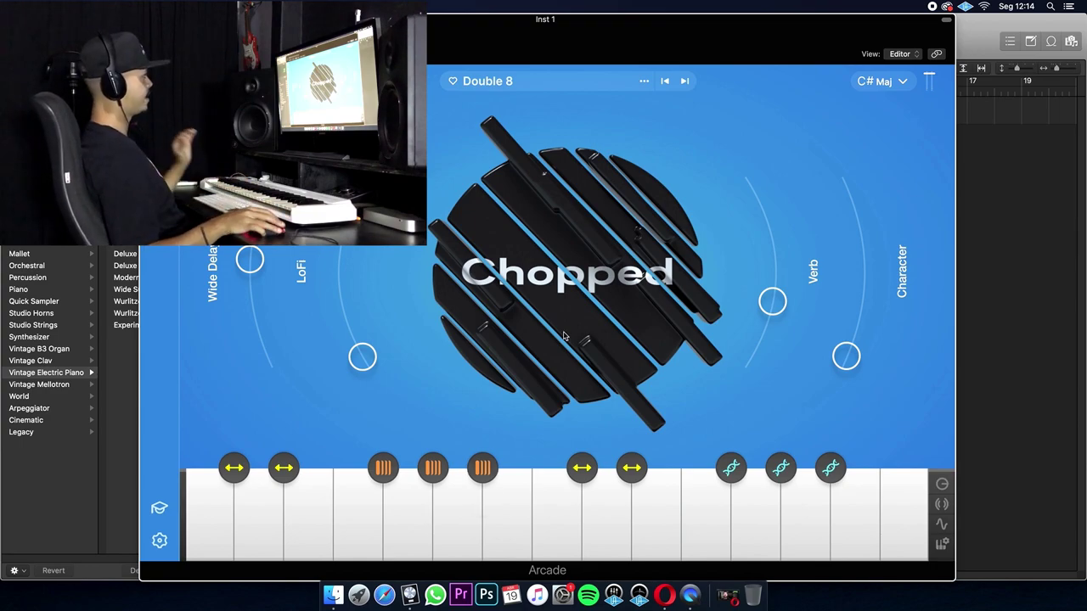
# Set the project tempo to 92, moving the plugin window aside for access and back over the tracks.
pyautogui.moveTo(685, 35); pyautogui.dragTo(704, 157)
pyautogui.moveTo(555, 42); pyautogui.dragTo(602, 157)
pyautogui.click(550, 39)
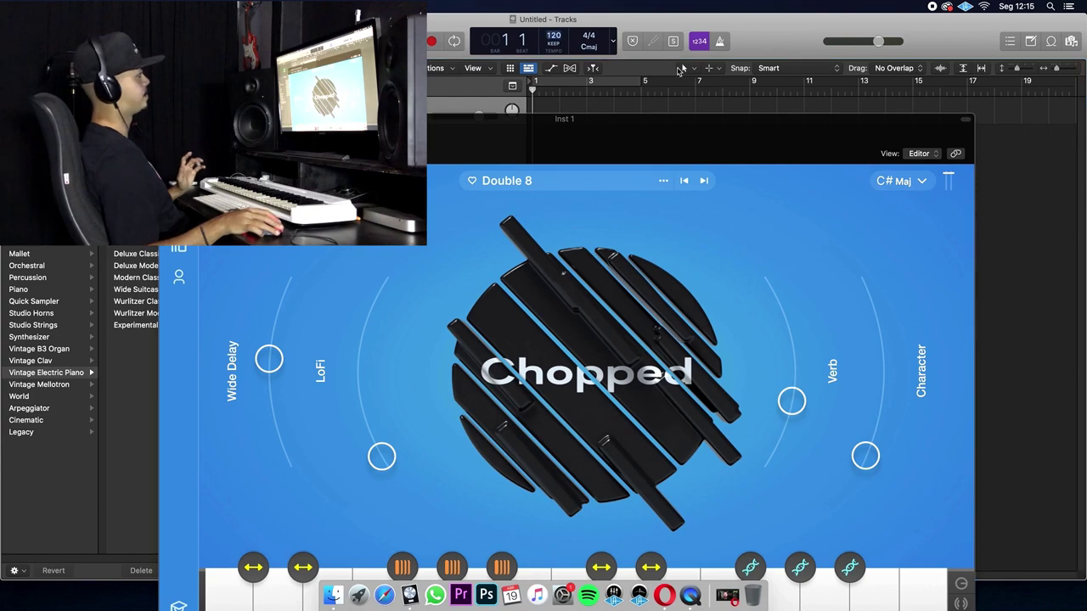
pyautogui.write('92')
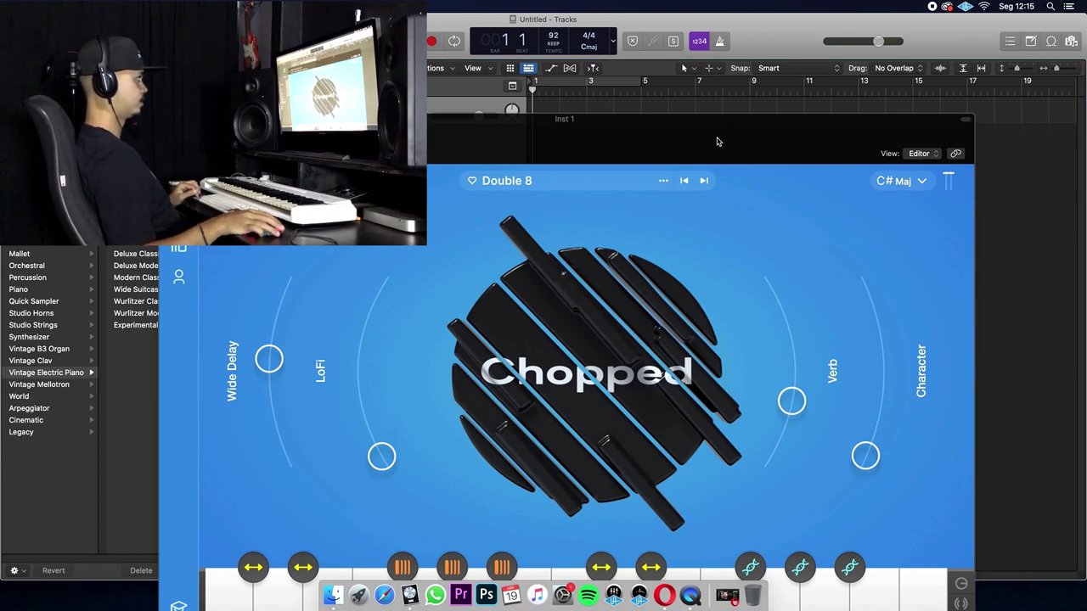
pyautogui.moveTo(719, 143); pyautogui.dragTo(704, 16)
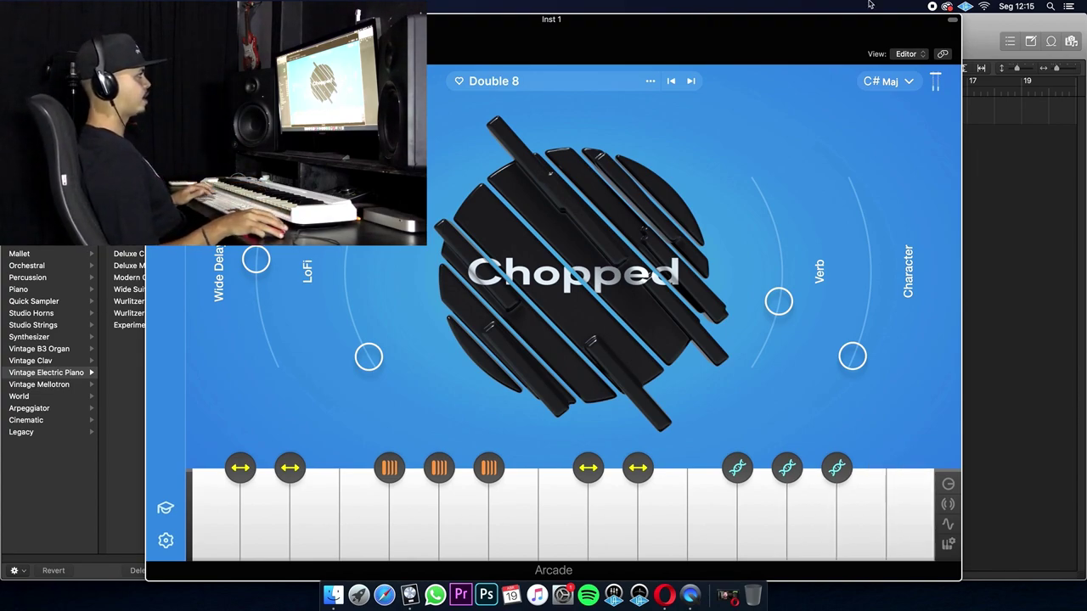
# Set the kit's session key to C min with the octave shifted down, and toggle the session key lock.
pyautogui.click(907, 82)
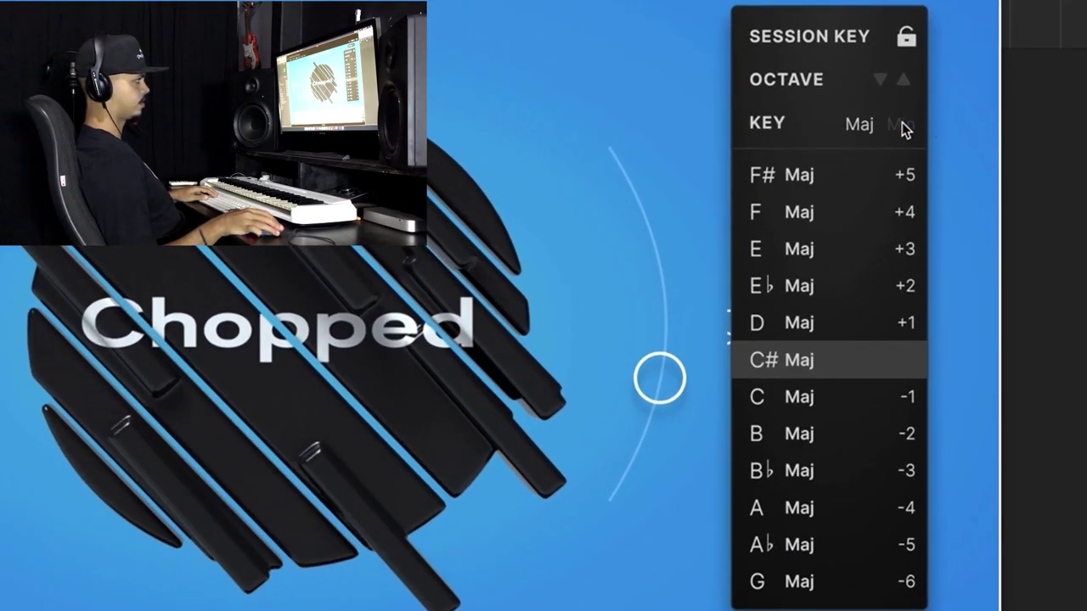
pyautogui.click(901, 124)
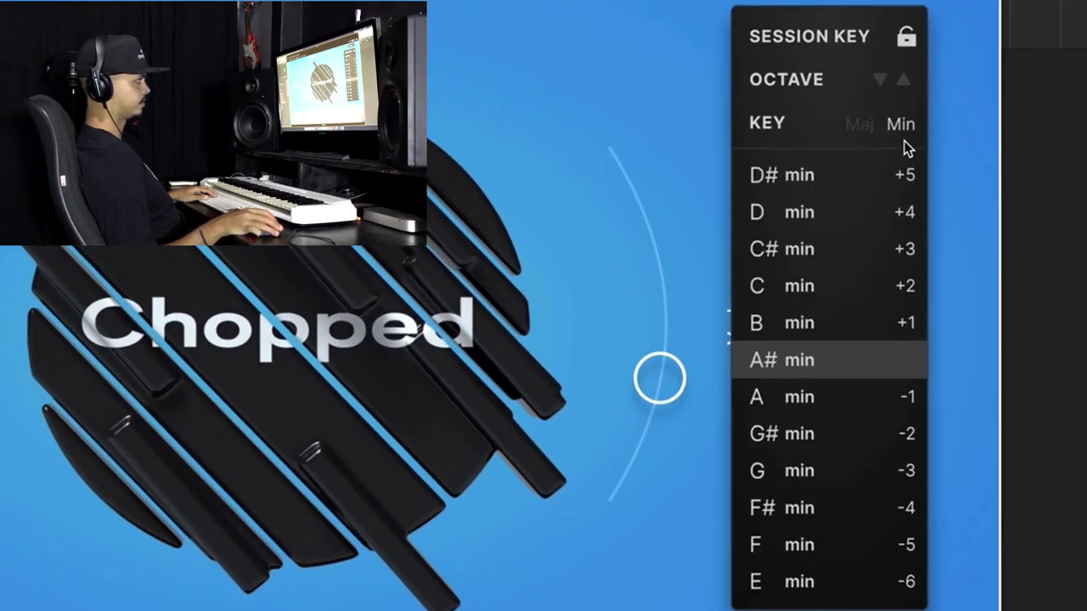
pyautogui.click(825, 290)
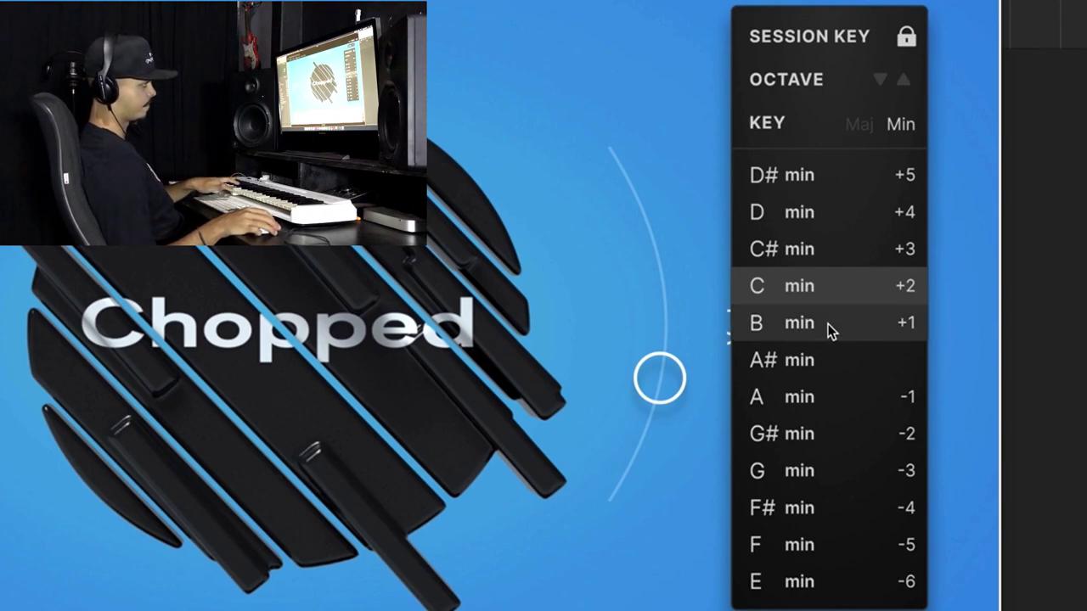
pyautogui.click(880, 80)
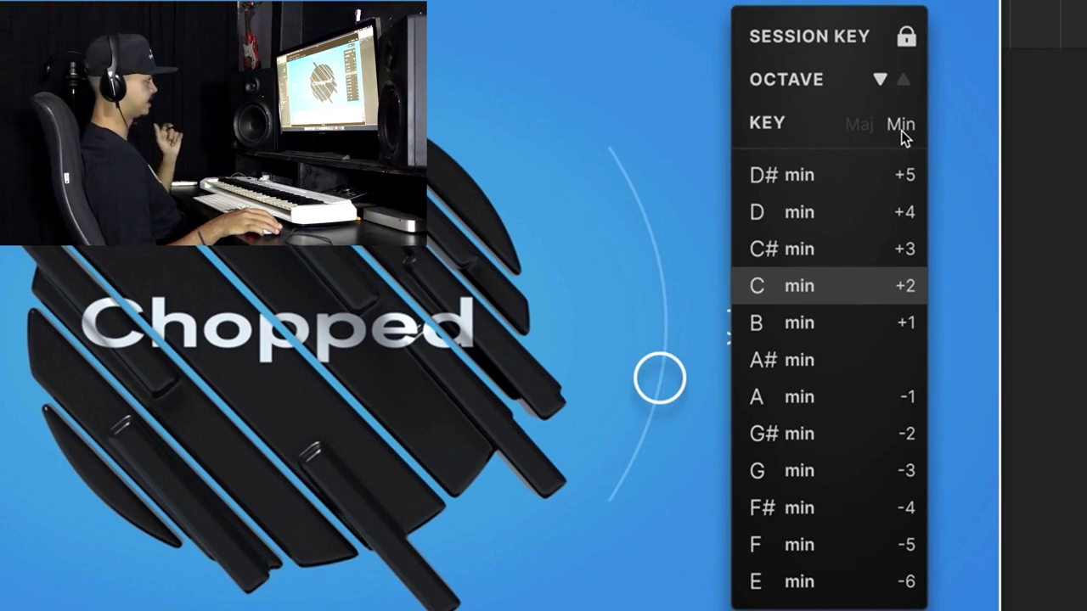
pyautogui.click(899, 35)
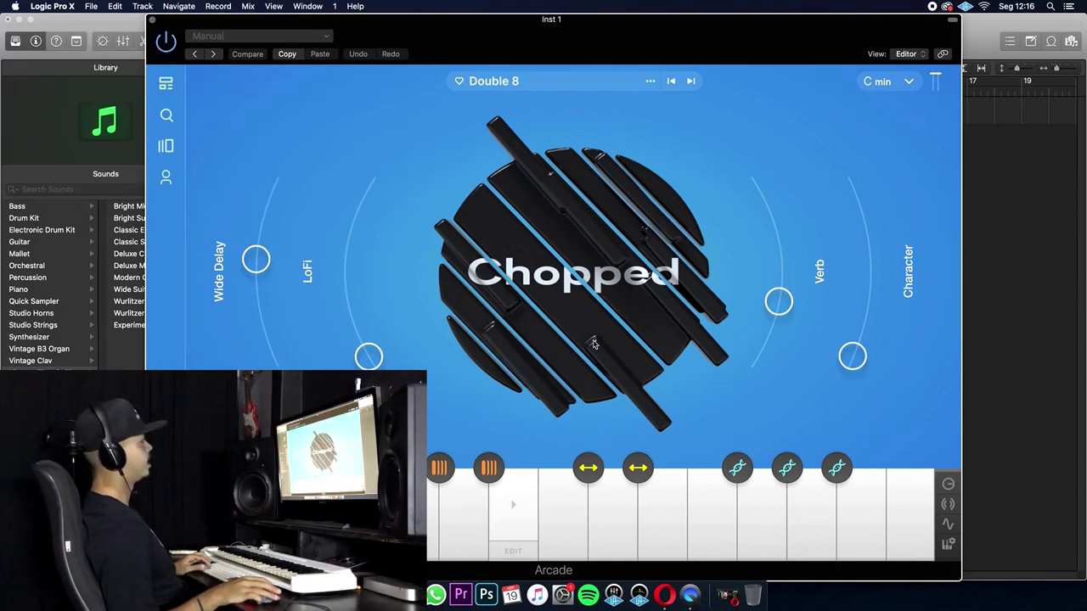
# Try the Double 8 kit's Verb macro at low and high amounts, and set it to its minimum.
pyautogui.moveTo(473, 30); pyautogui.dragTo(496, 30)
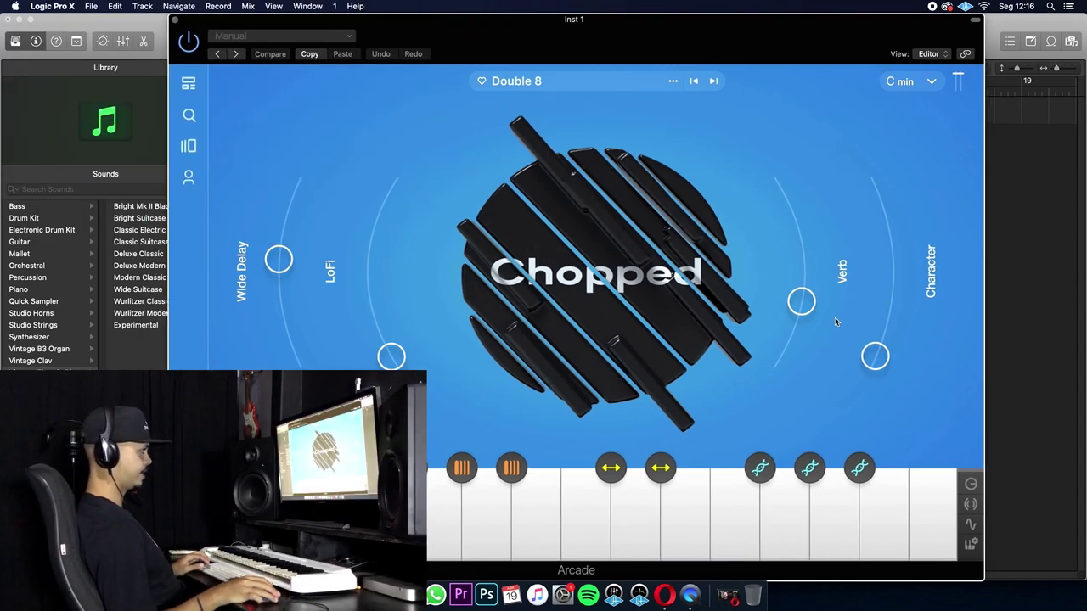
pyautogui.moveTo(807, 305); pyautogui.dragTo(789, 346)
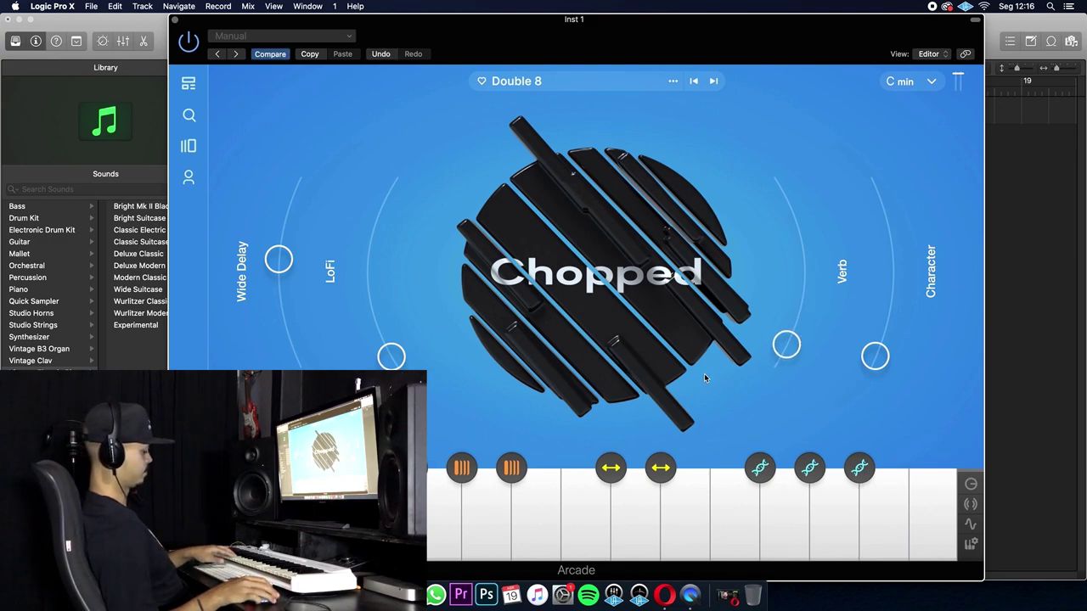
pyautogui.moveTo(791, 338); pyautogui.dragTo(785, 211)
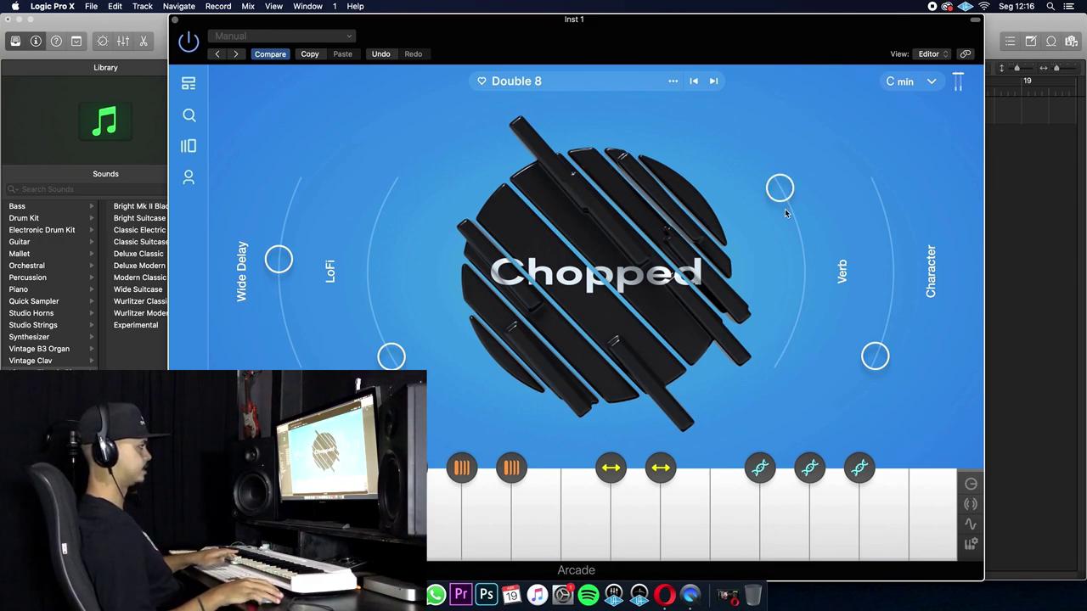
pyautogui.moveTo(785, 200); pyautogui.dragTo(807, 456)
pyautogui.moveTo(811, 458)
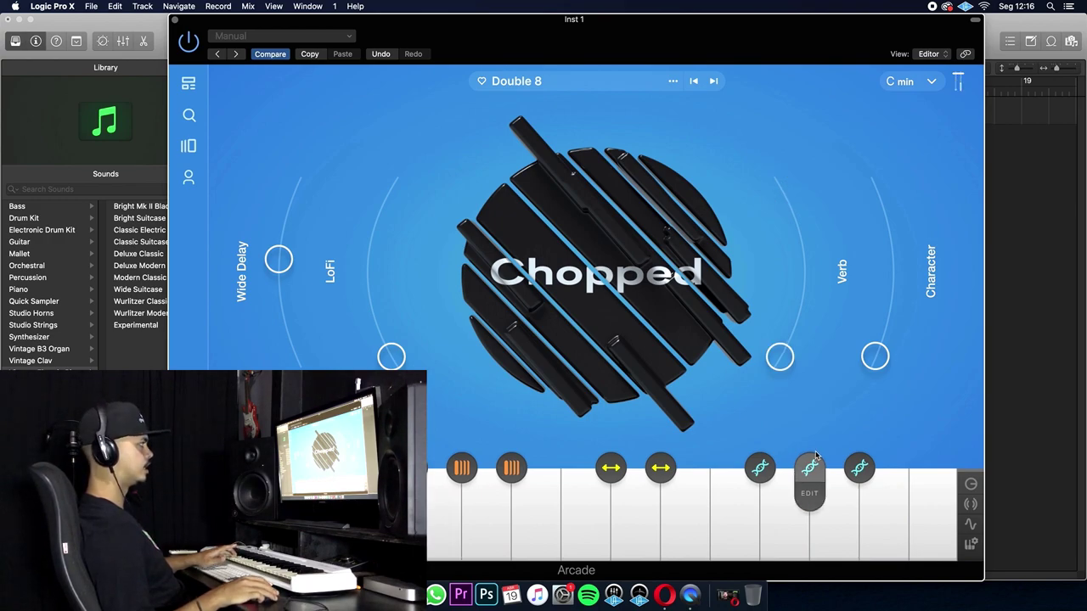
# Turn the Wide Delay macro to its minimum and raise the LoFi macro to about a third.
pyautogui.moveTo(278, 259); pyautogui.dragTo(289, 382)
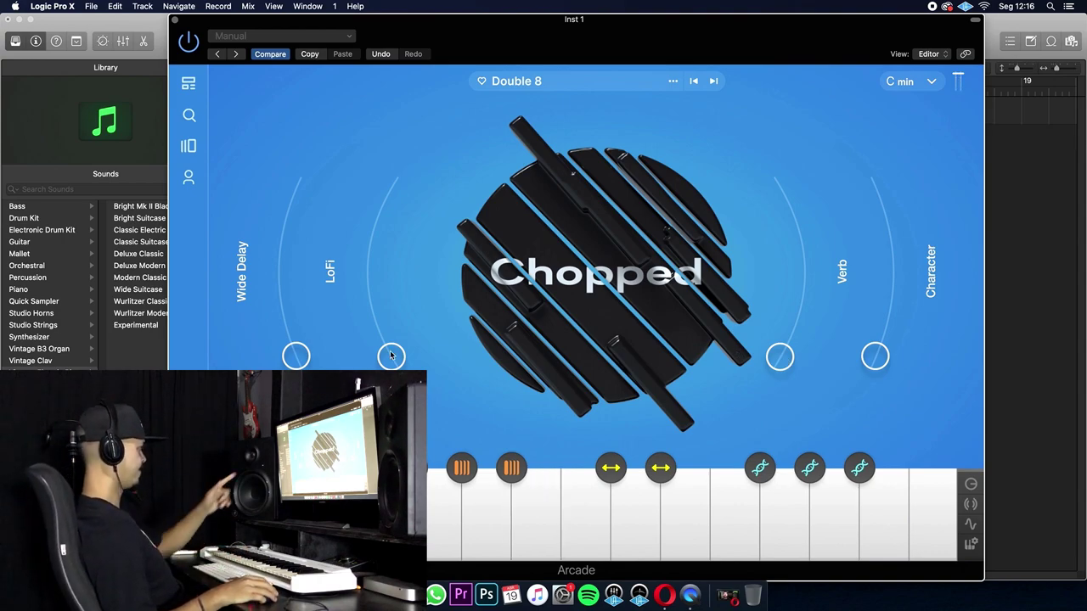
pyautogui.moveTo(390, 358); pyautogui.dragTo(383, 307)
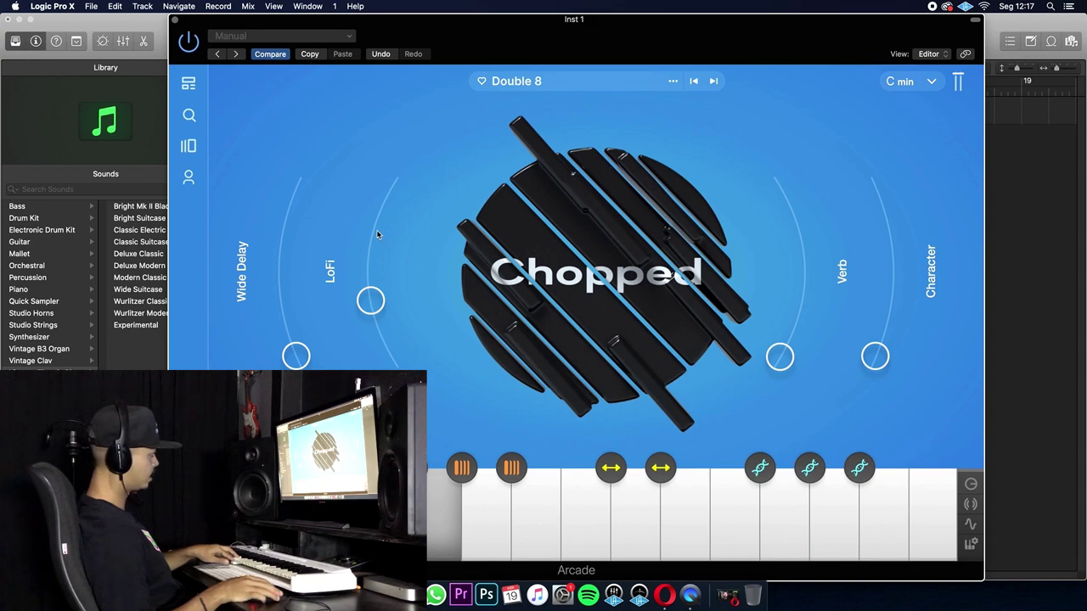
# Set the Double 8 kit's LoFi macro to its minimum and close the Arcade plugin window.
pyautogui.moveTo(378, 227); pyautogui.dragTo(391, 188)
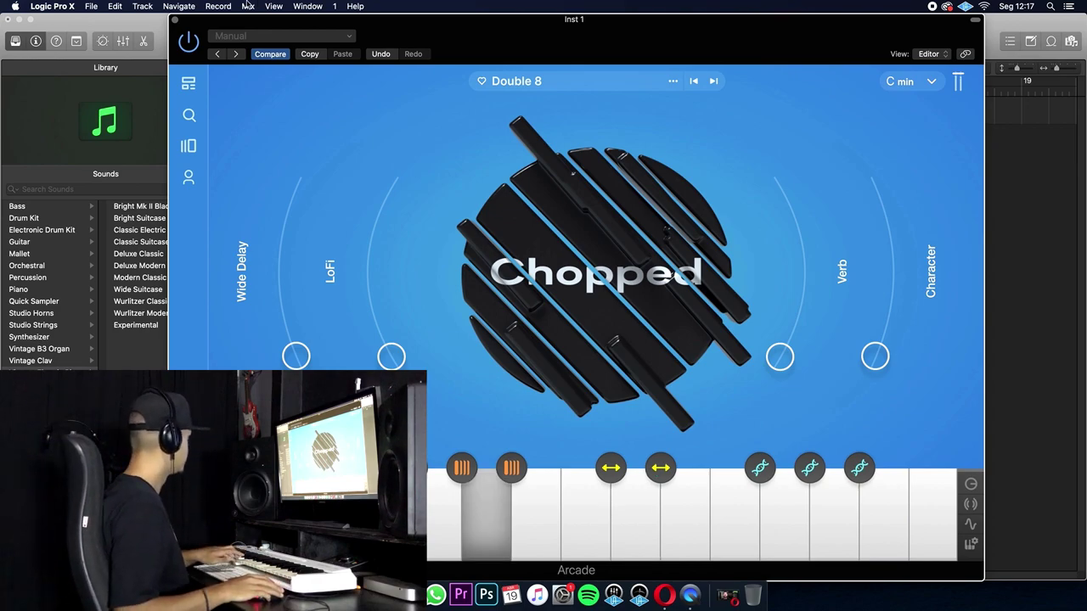
pyautogui.click(175, 19)
pyautogui.moveTo(573, 96); pyautogui.dragTo(535, 96)
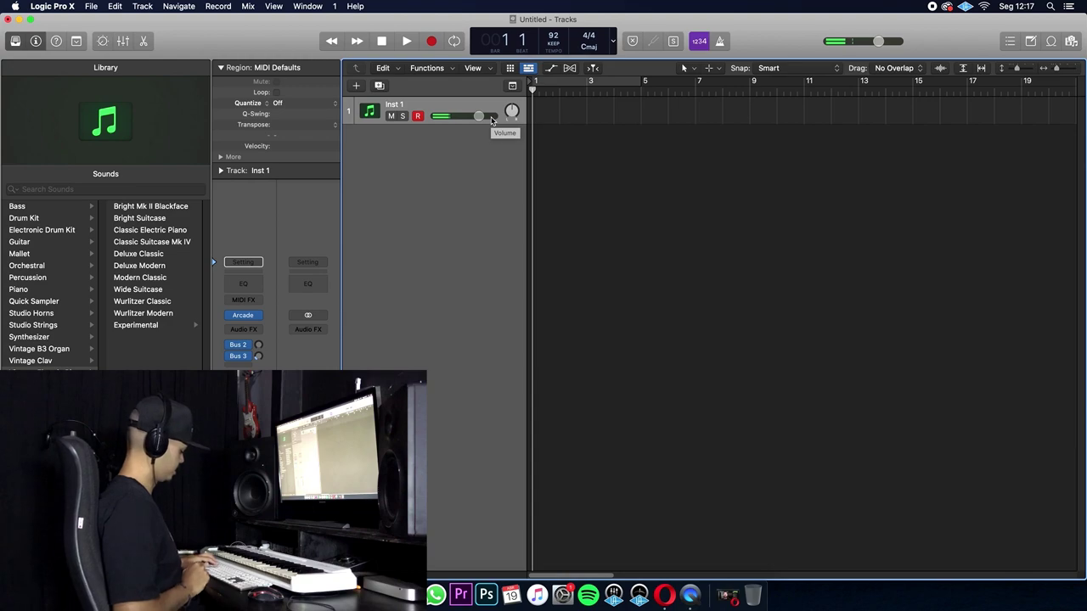
# Record a four-bar region on the Inst 1 track from bar 1 and quantize it to 1/16 Note.
pyautogui.press('r')
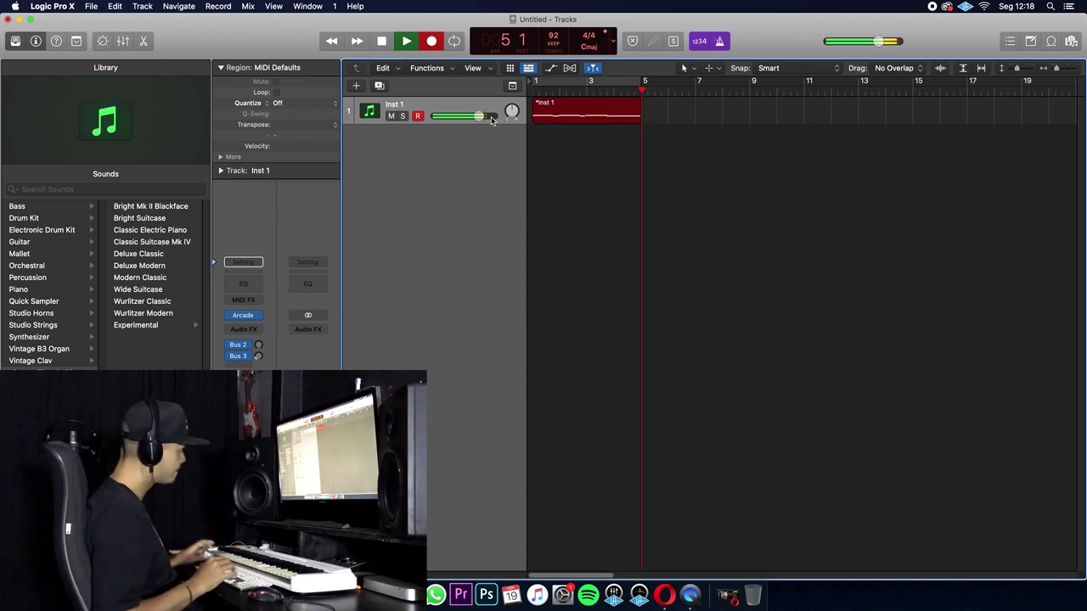
pyautogui.press('space')
pyautogui.press('q')
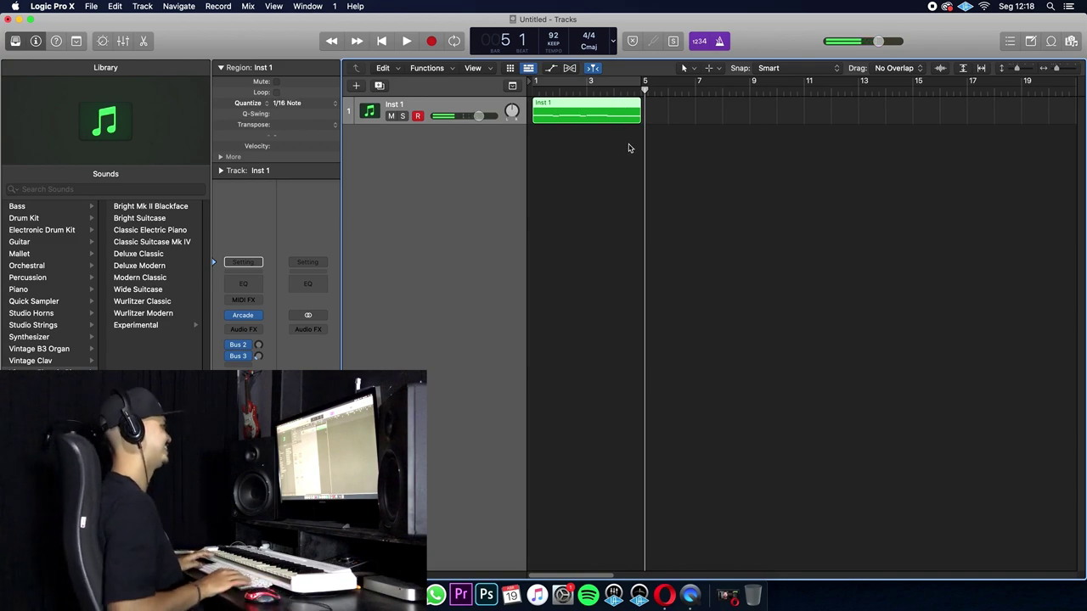
pyautogui.press('super+Left')
pyautogui.press('super+Right')
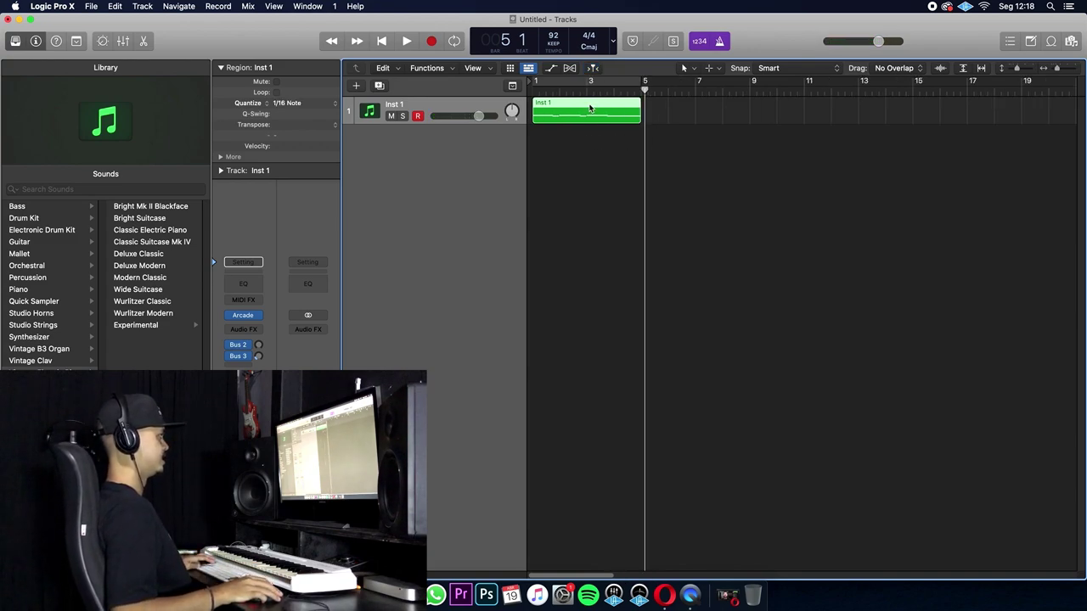
# Copy the Inst 1 region to bar 5 and set the cycle range from bar 9 to bar 13.
pyautogui.moveTo(590, 108); pyautogui.dragTo(699, 113)
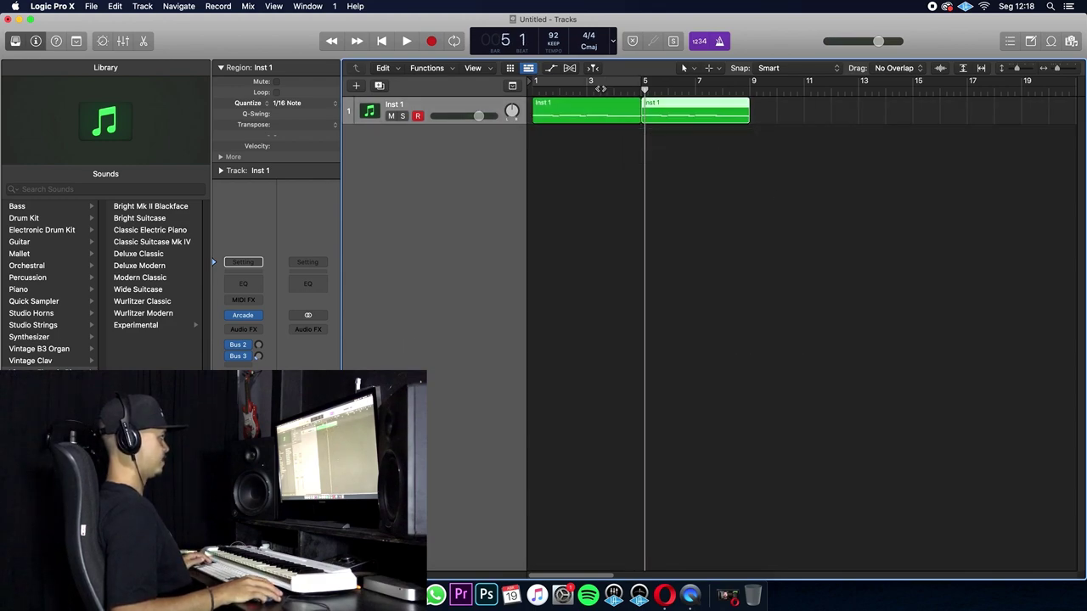
pyautogui.click(600, 87)
pyautogui.click(611, 119)
pyautogui.click(613, 87)
pyautogui.moveTo(642, 84); pyautogui.dragTo(754, 87)
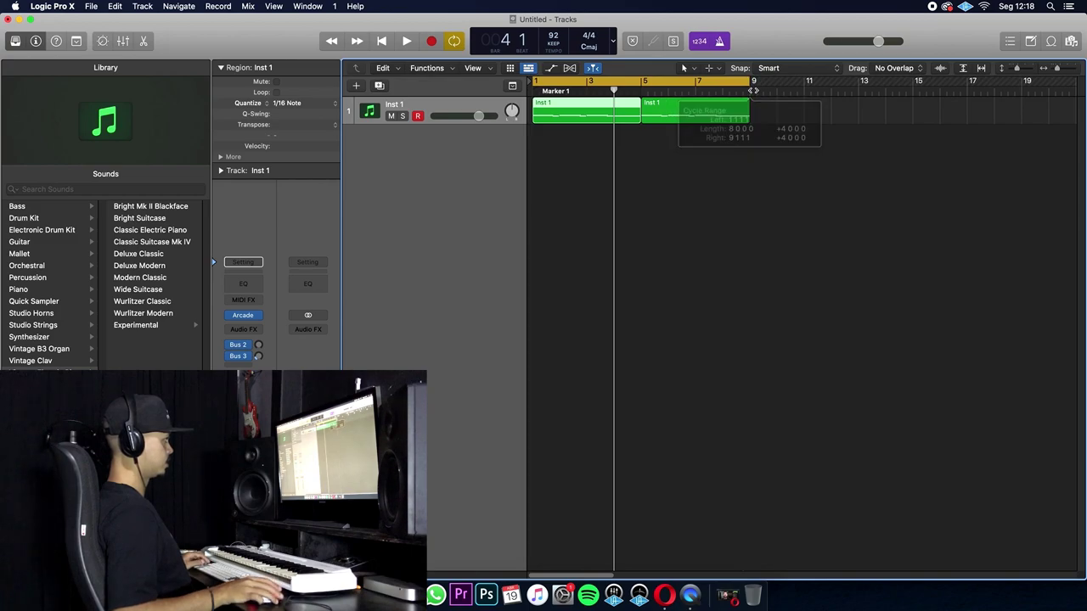
pyautogui.moveTo(683, 82); pyautogui.dragTo(858, 90)
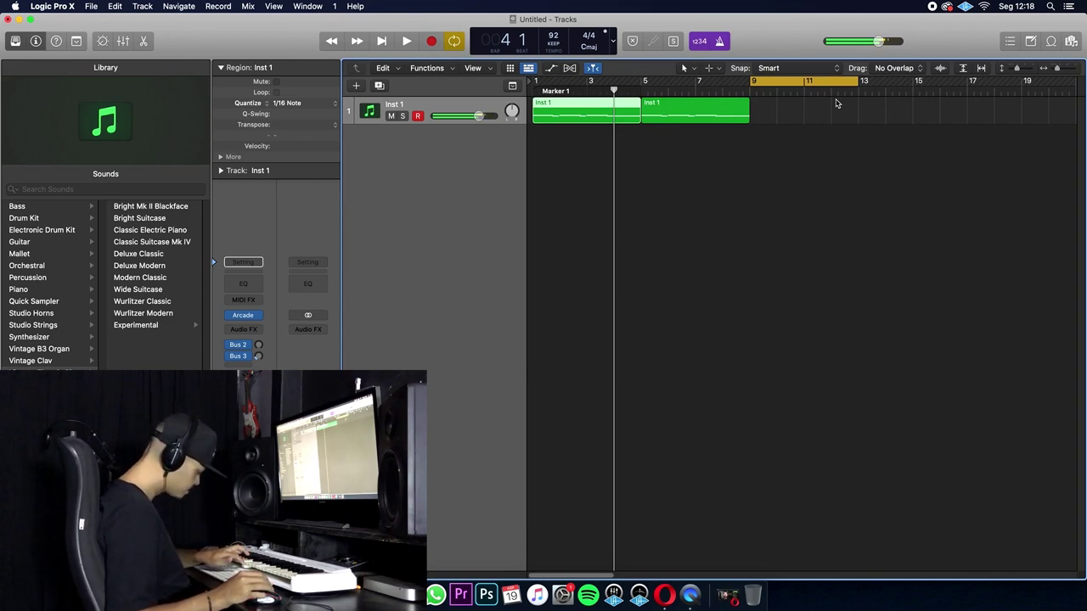
# Record another Inst 1 region across the cycle range from bar 9 to 13 and play it back.
pyautogui.press('space')
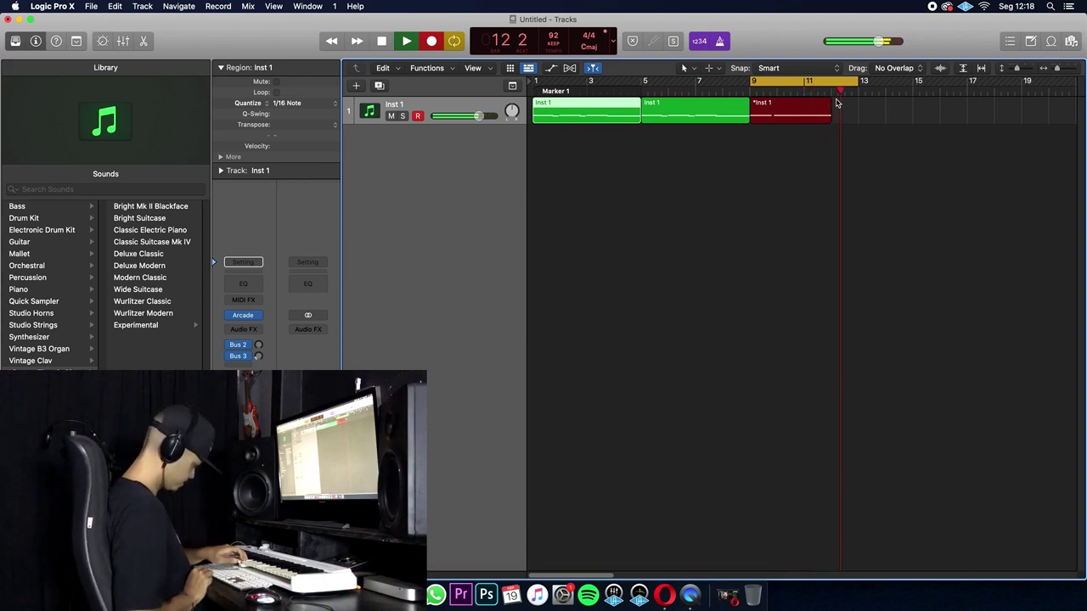
pyautogui.press('space')
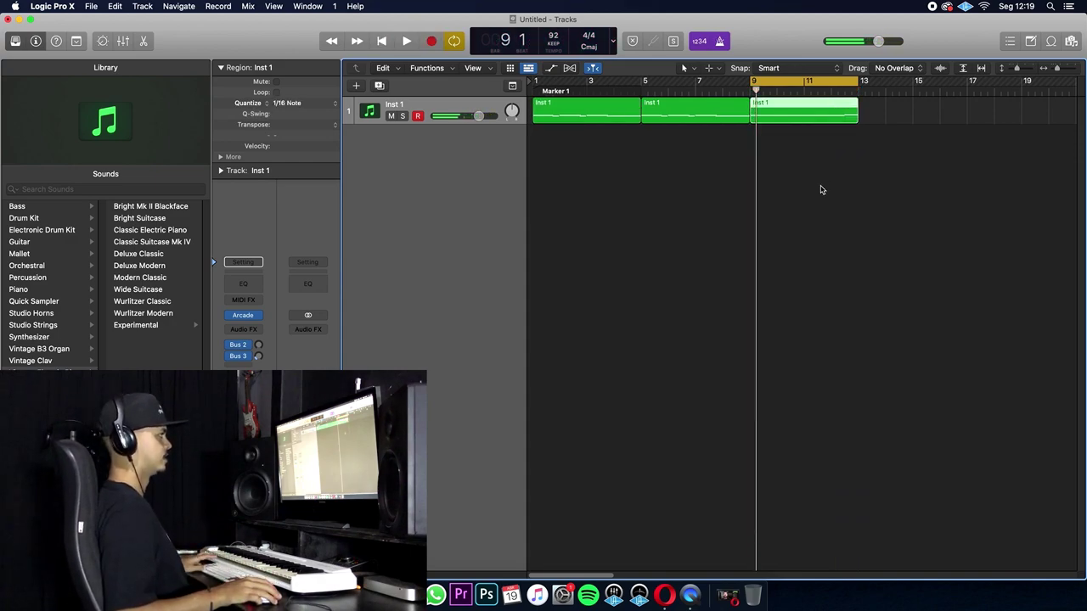
pyautogui.press('space')
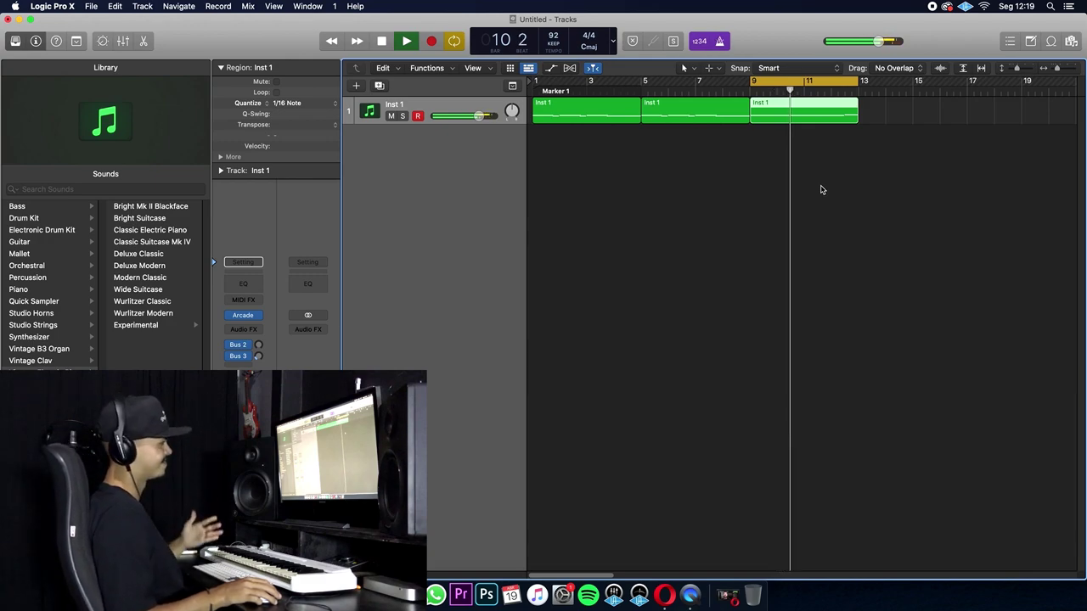
pyautogui.press('space')
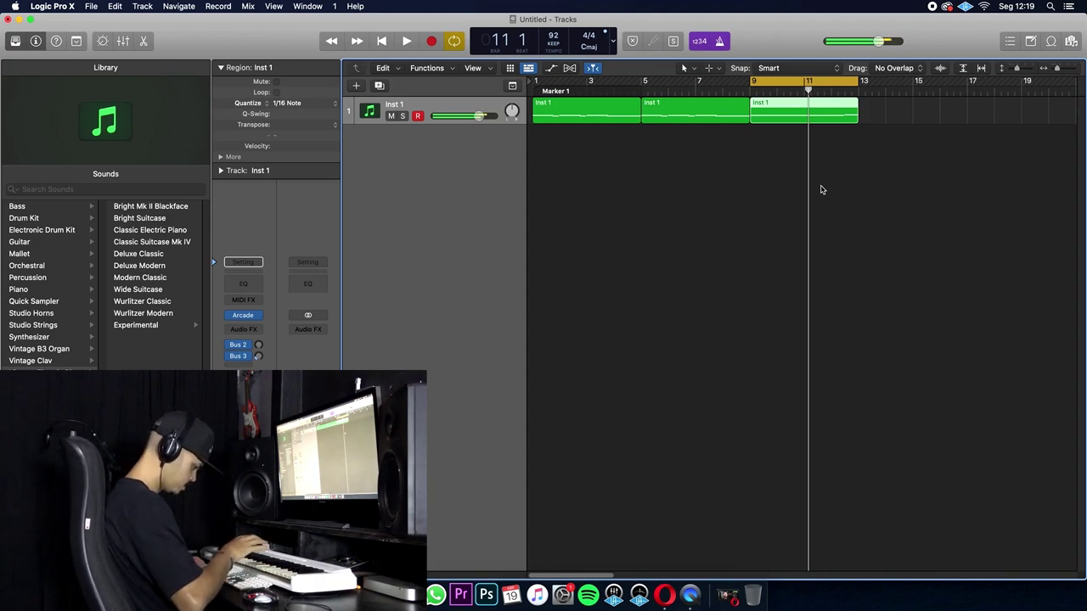
pyautogui.press('space')
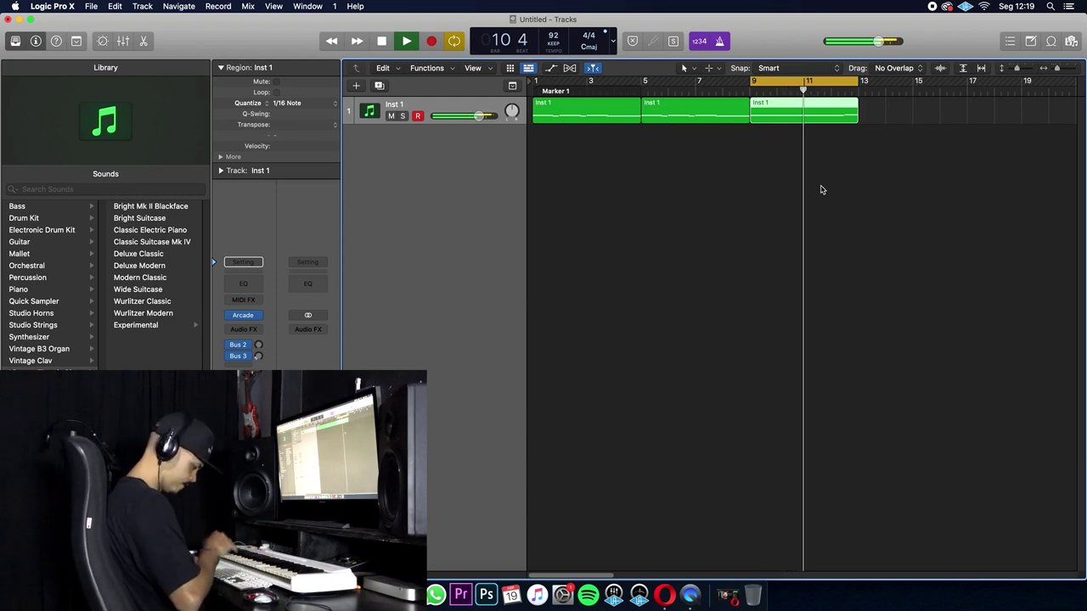
pyautogui.press('space')
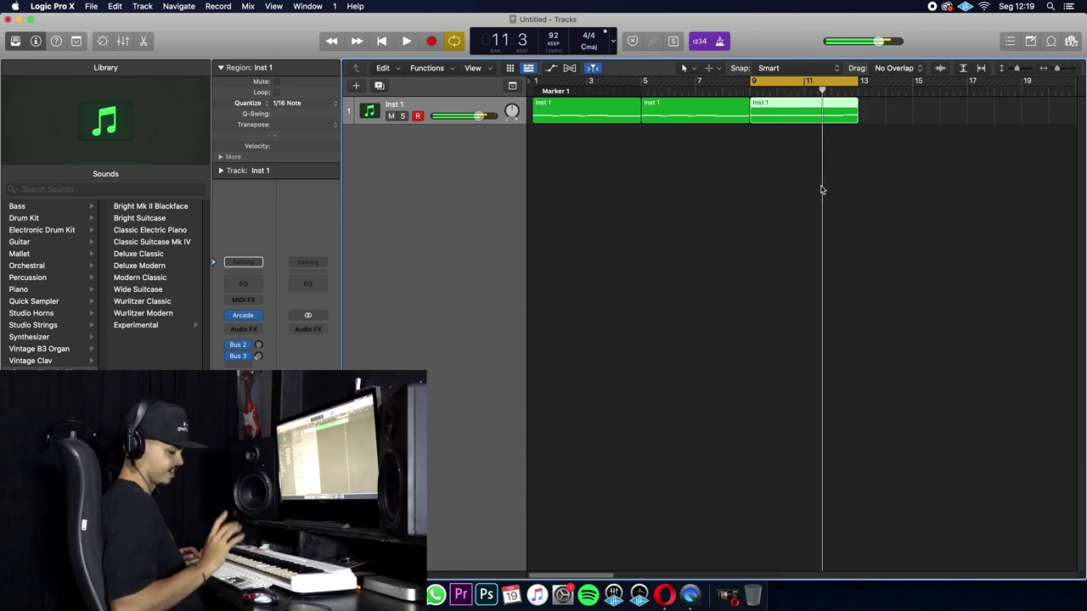
# Add a second track with duplicate settings and record a chopped part on it from bar 9 to 13.
pyautogui.click(378, 86)
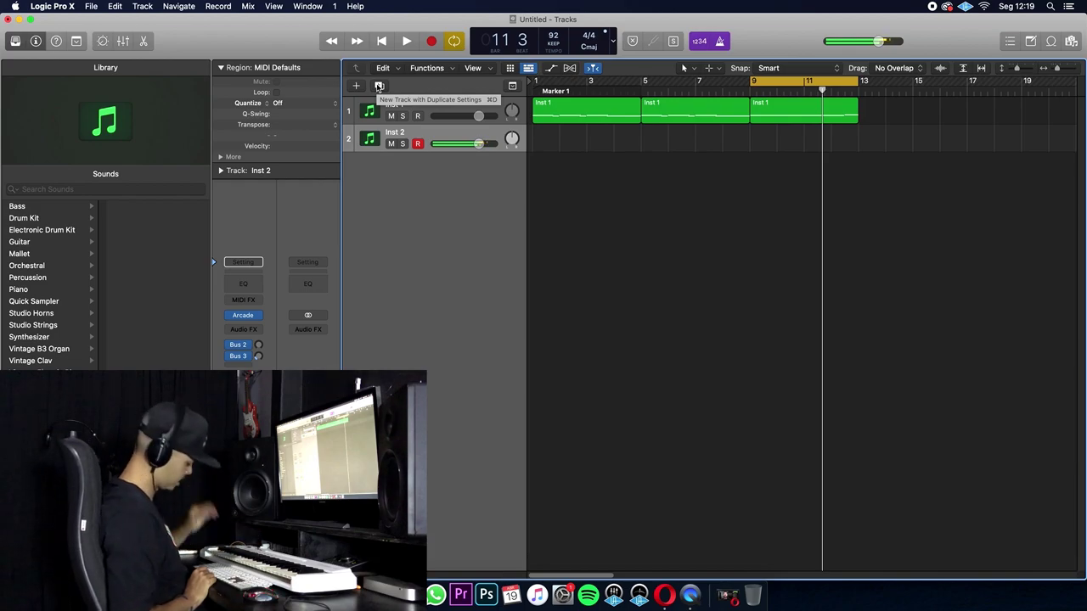
pyautogui.press('r')
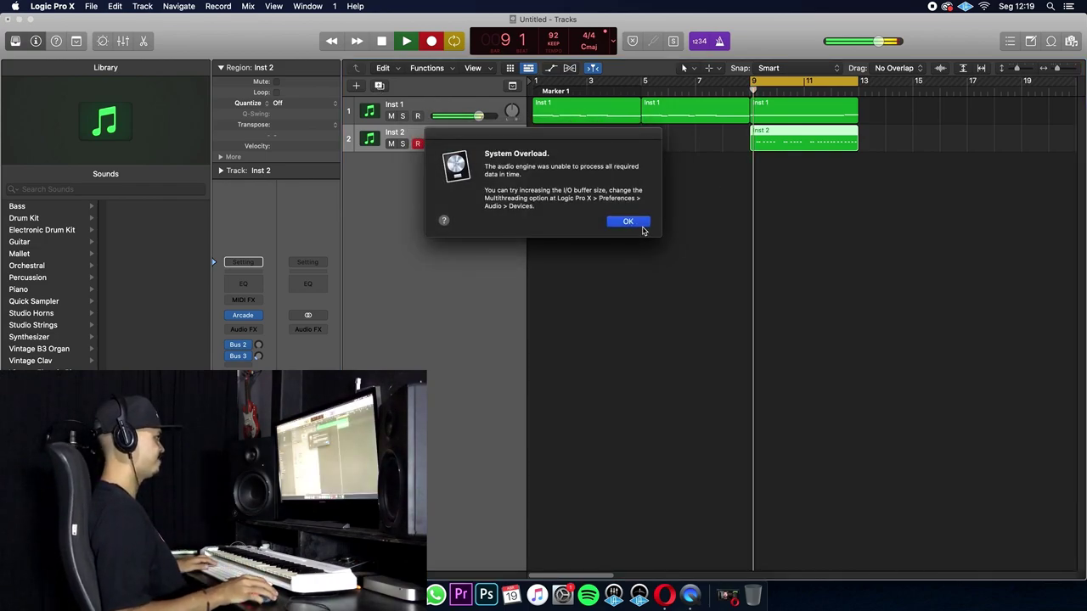
pyautogui.click(643, 229)
# Quantize the Inst 2 region to 1/16 Triplet (1/24) in the Piano Roll and select all its notes.
pyautogui.click(809, 187)
pyautogui.click(817, 142)
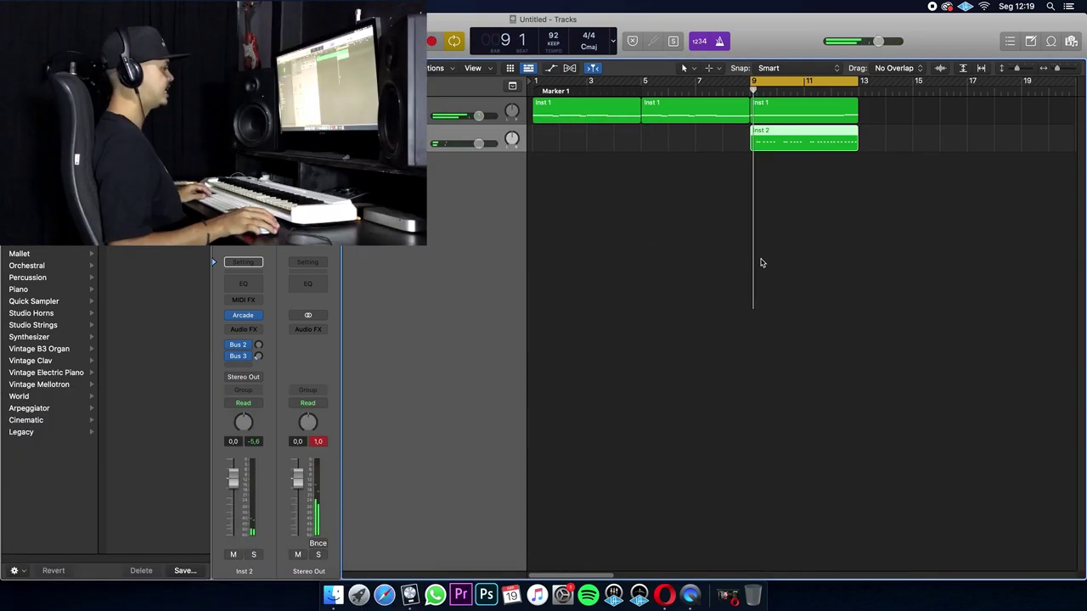
pyautogui.press('e')
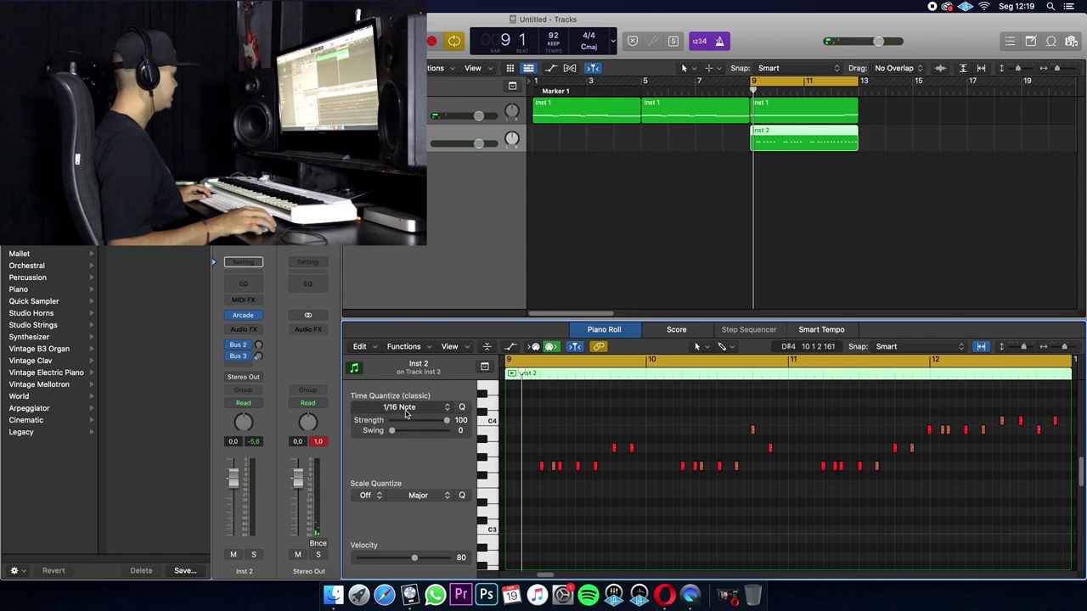
pyautogui.click(406, 414)
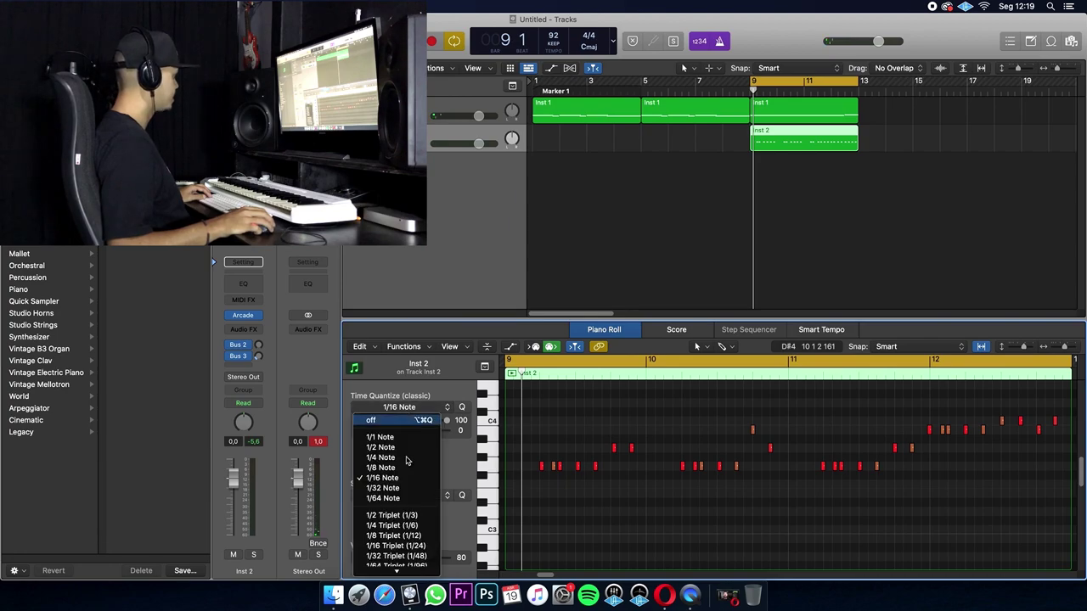
pyautogui.click(408, 549)
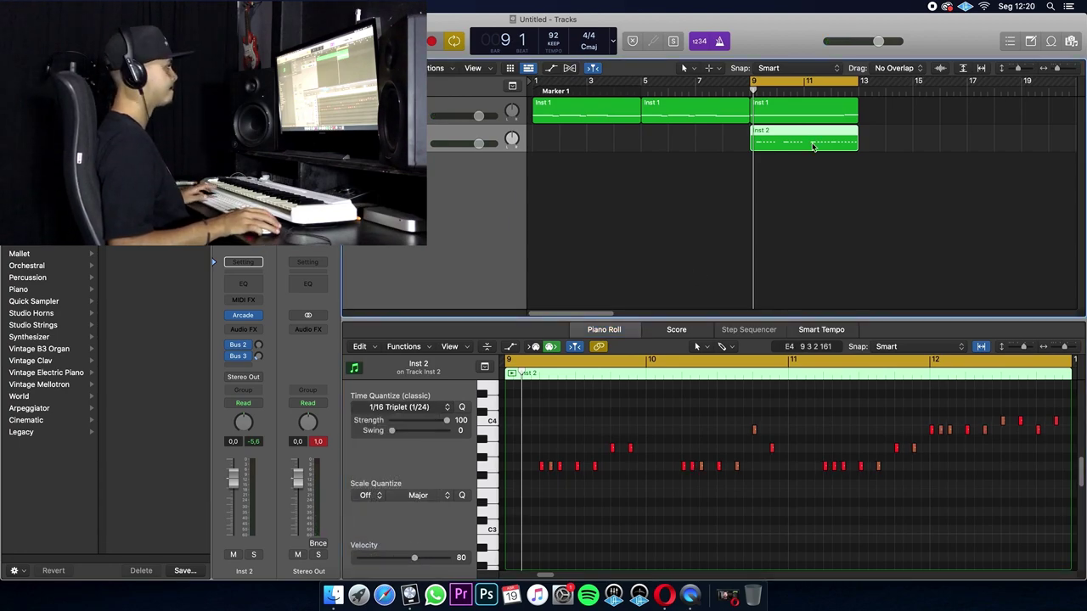
pyautogui.press('super+a')
# Play back the Inst 2 region together with Inst 1 and close the Piano Roll.
pyautogui.press('space')
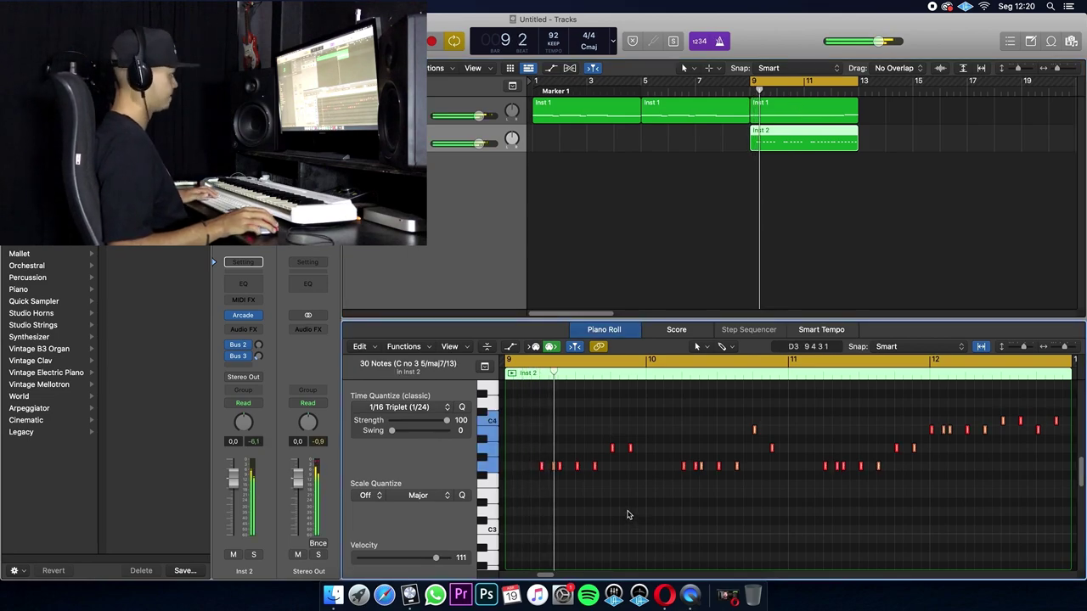
pyautogui.press('p')
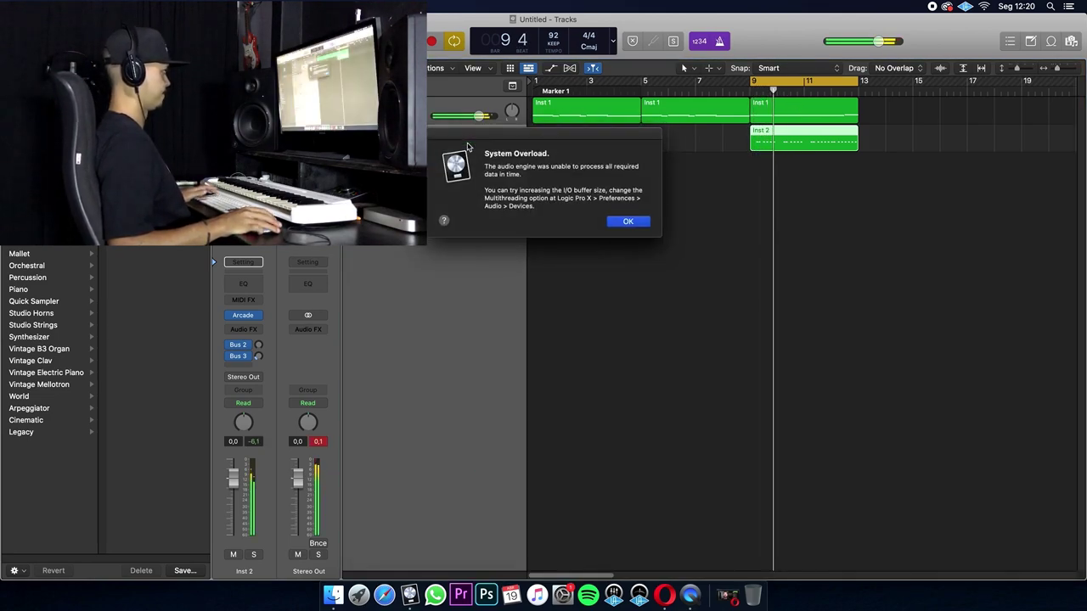
pyautogui.click(628, 221)
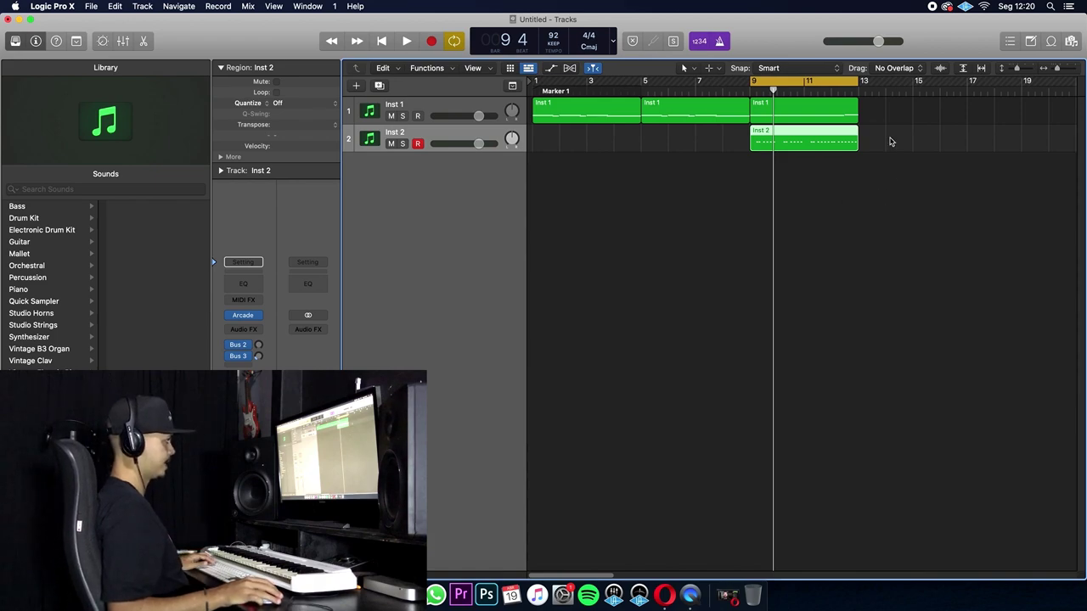
# Bounce the first two Inst 1 regions in place to a new track named SAMPLE INTRO, muting the source.
pyautogui.moveTo(702, 146); pyautogui.dragTo(586, 112)
pyautogui.rightClick(585, 112)
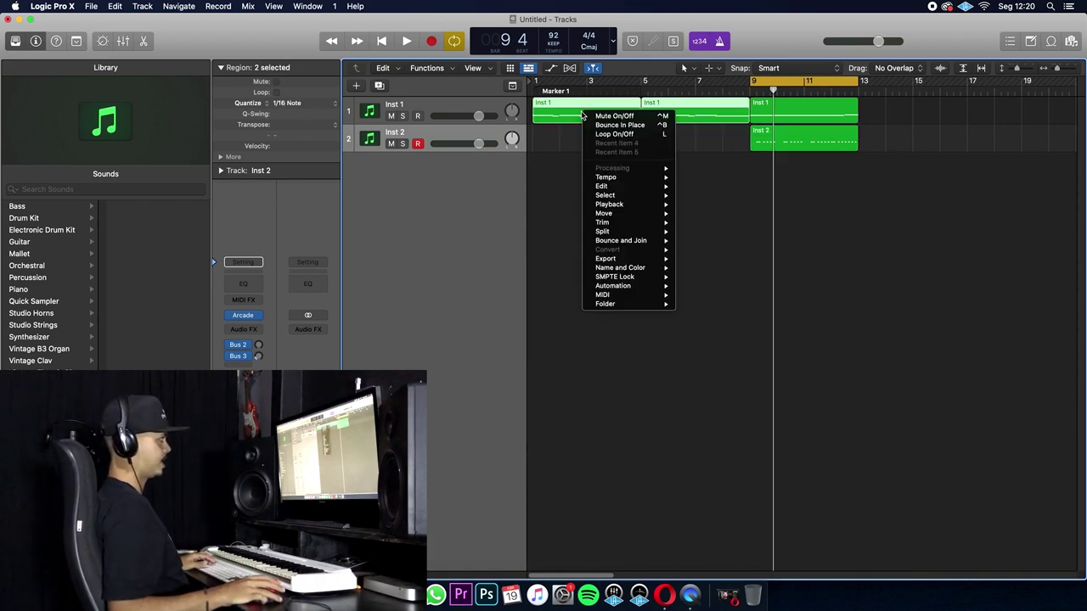
pyautogui.click(612, 126)
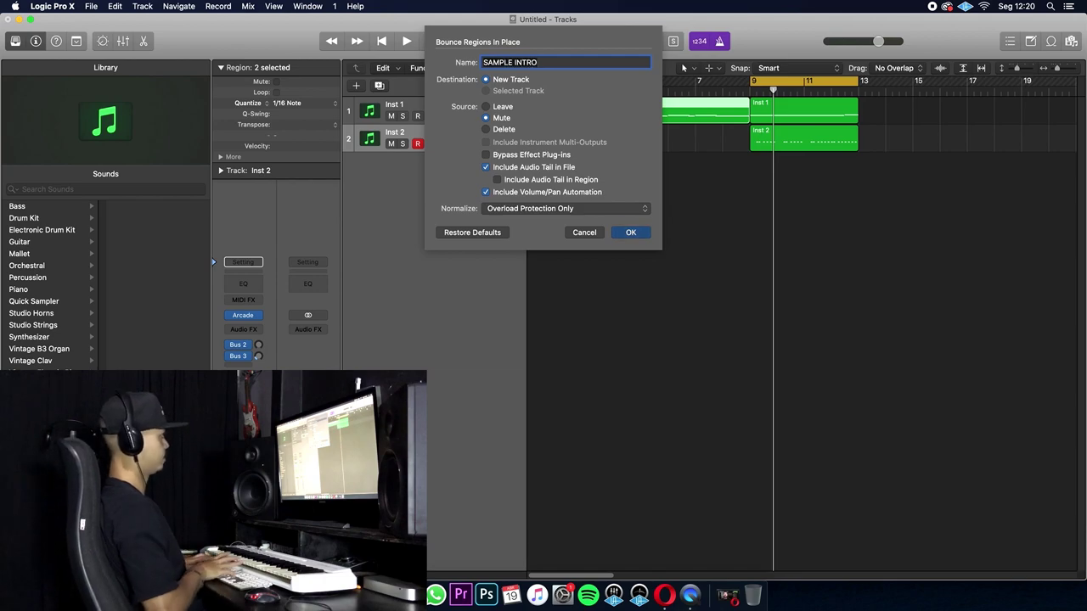
pyautogui.press('Return')
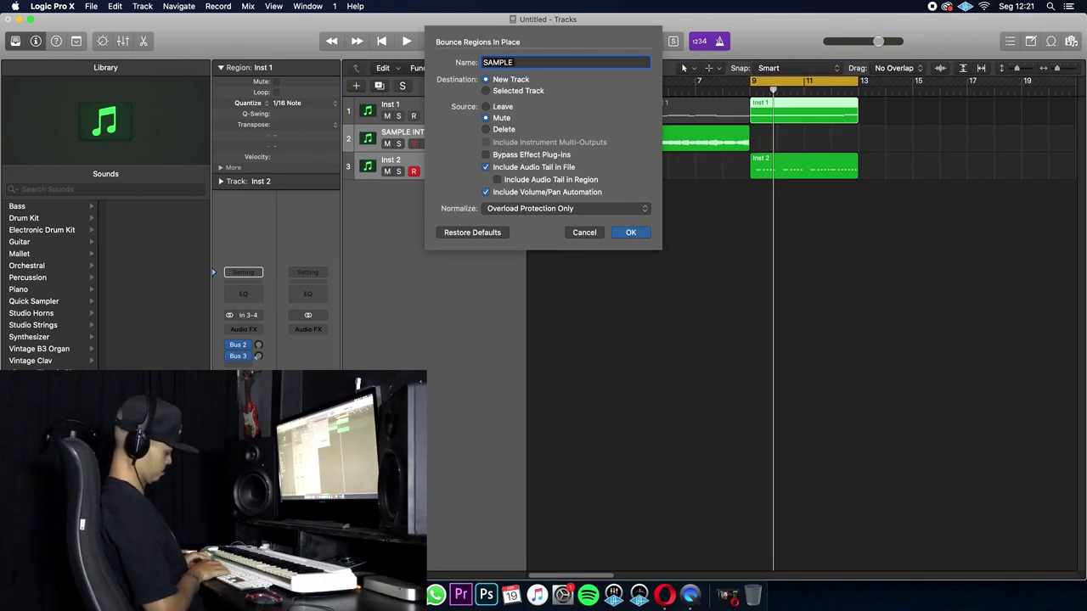
# Bounce in place the Inst 1 region at bar 9 as SAMPLE BASE and the Inst 2 region as SAMPLE PICOTADO.
pyautogui.write('S')
pyautogui.press('Return')
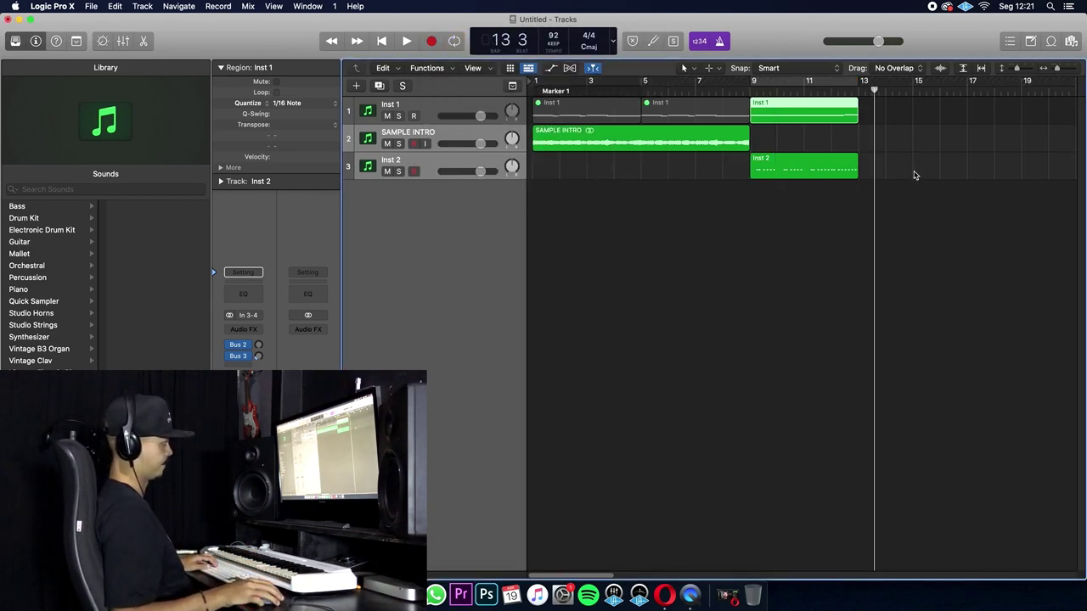
pyautogui.click(789, 193)
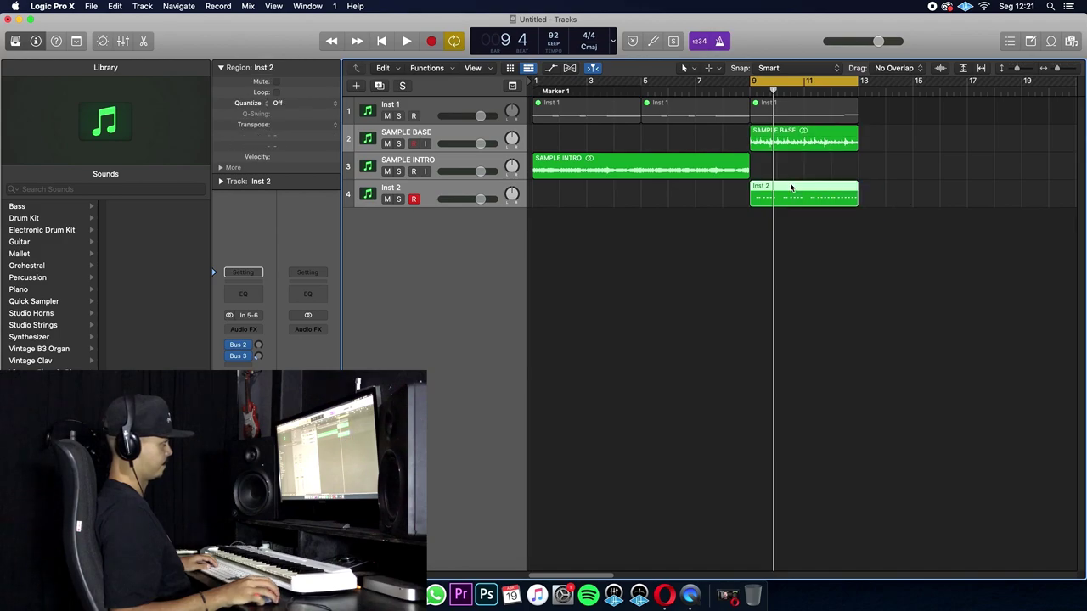
pyautogui.rightClick(791, 193)
pyautogui.click(815, 194)
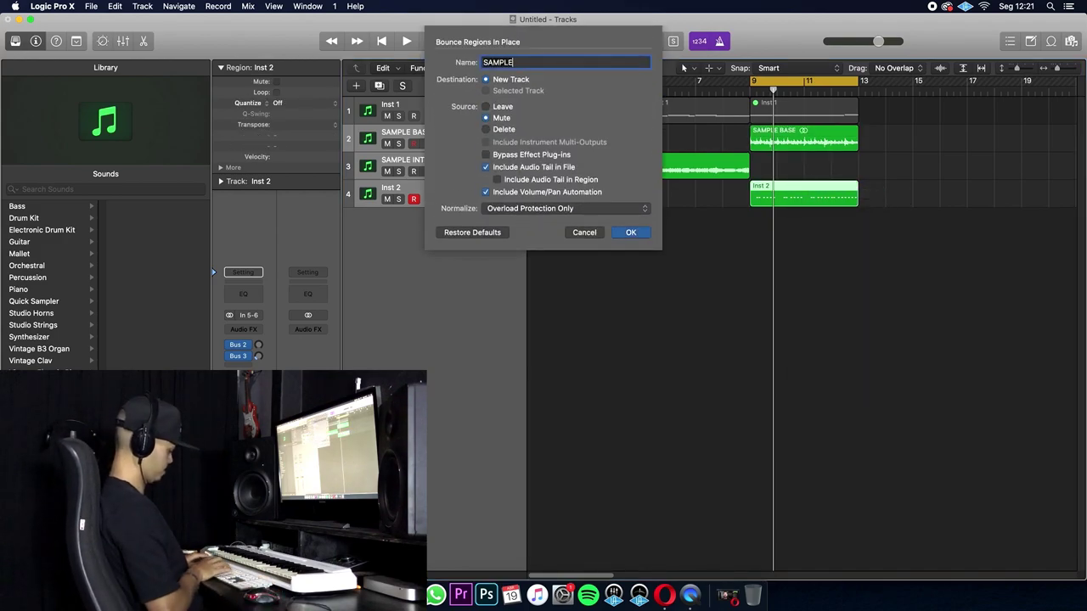
pyautogui.press('Return')
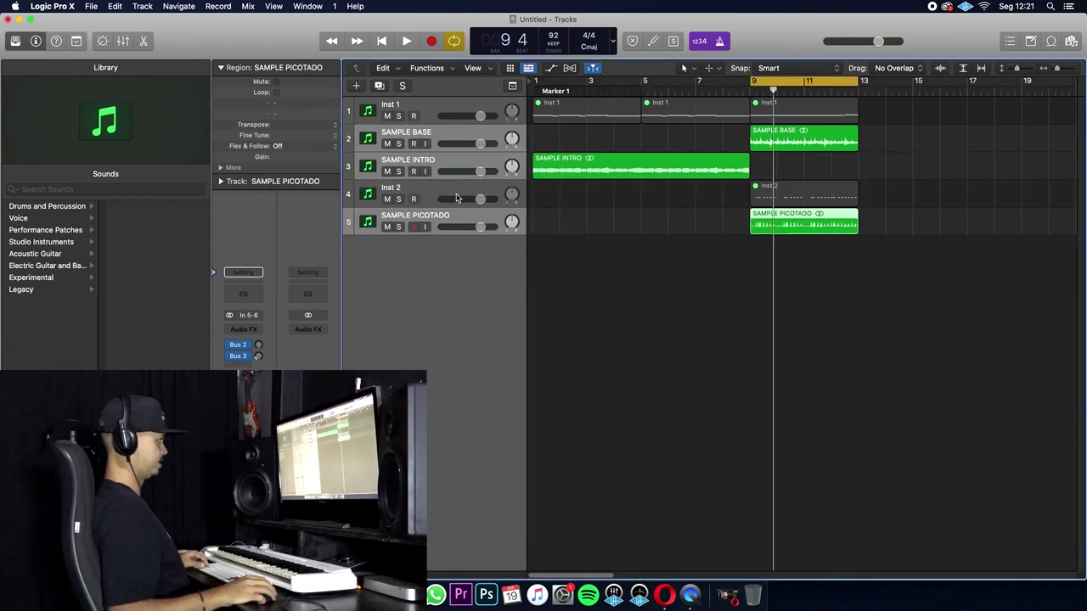
# Delete the Inst 1 and Inst 2 tracks with their regions, and move the SAMPLE BASE track below SAMPLE INTRO.
pyautogui.moveTo(455, 194); pyautogui.dragTo(453, 131)
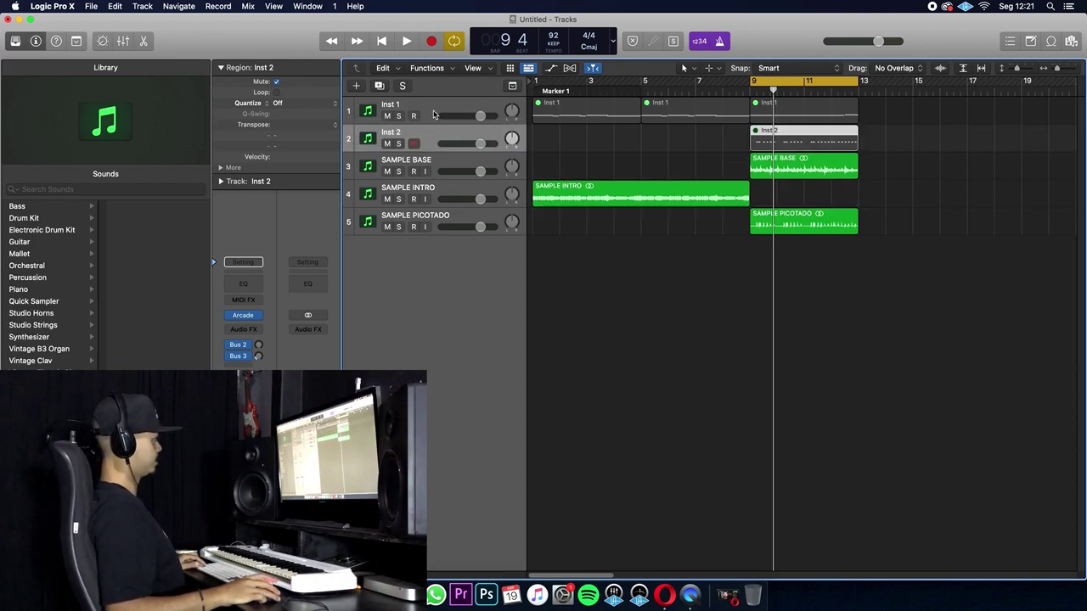
pyautogui.keyDown('shift'); pyautogui.click(433, 115); pyautogui.keyUp('shift')
pyautogui.press('Delete')
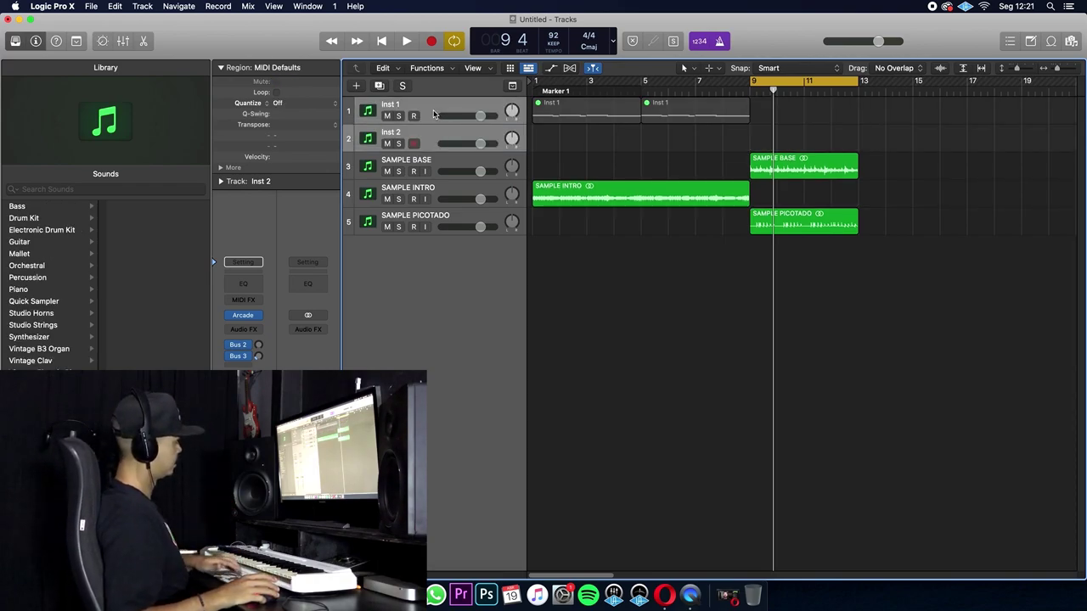
pyautogui.press('super+BackSpace')
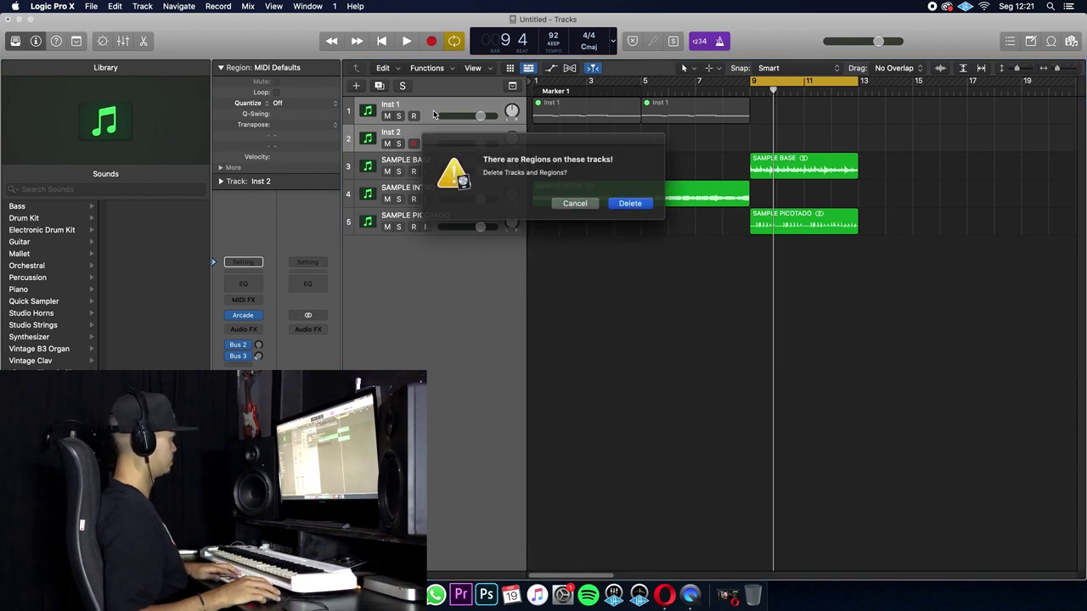
pyautogui.click(628, 203)
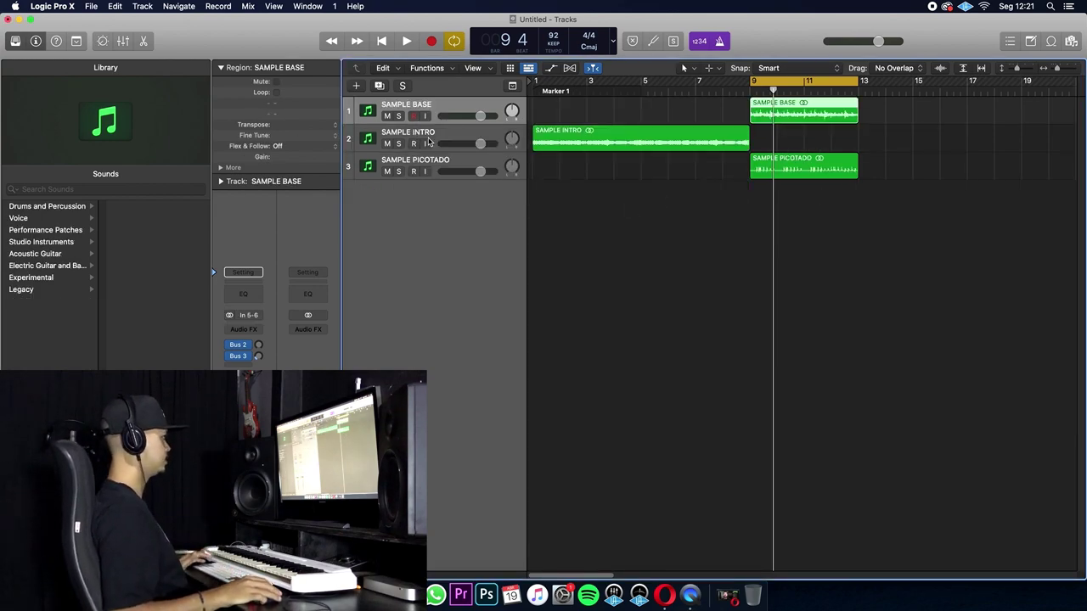
pyautogui.moveTo(428, 111); pyautogui.dragTo(428, 140)
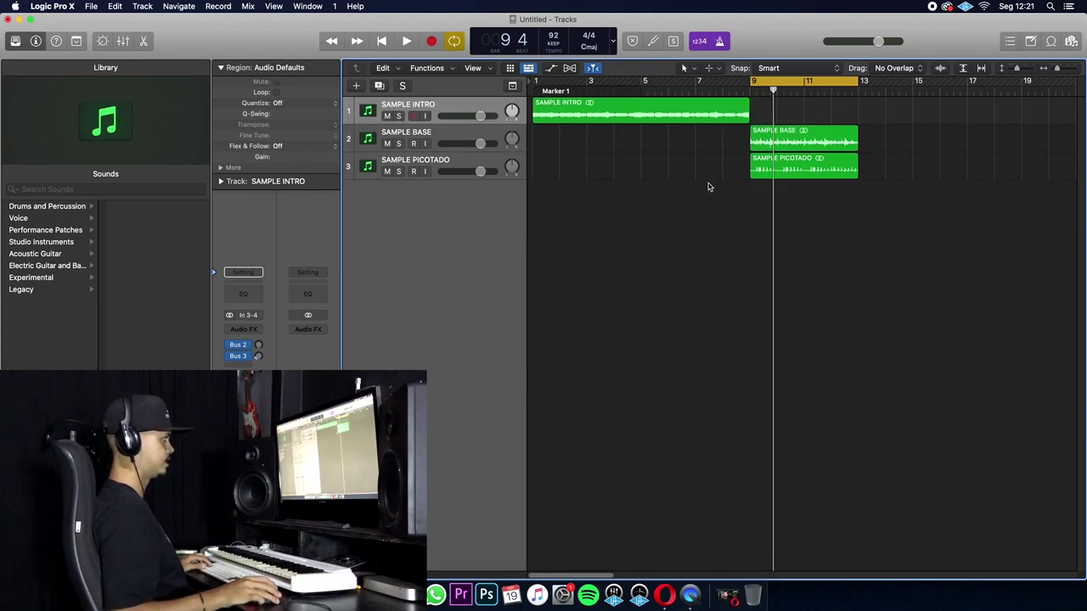
# Play back the loop from bar 9 and lower the SAMPLE PICOTADO track's volume.
pyautogui.press('space')
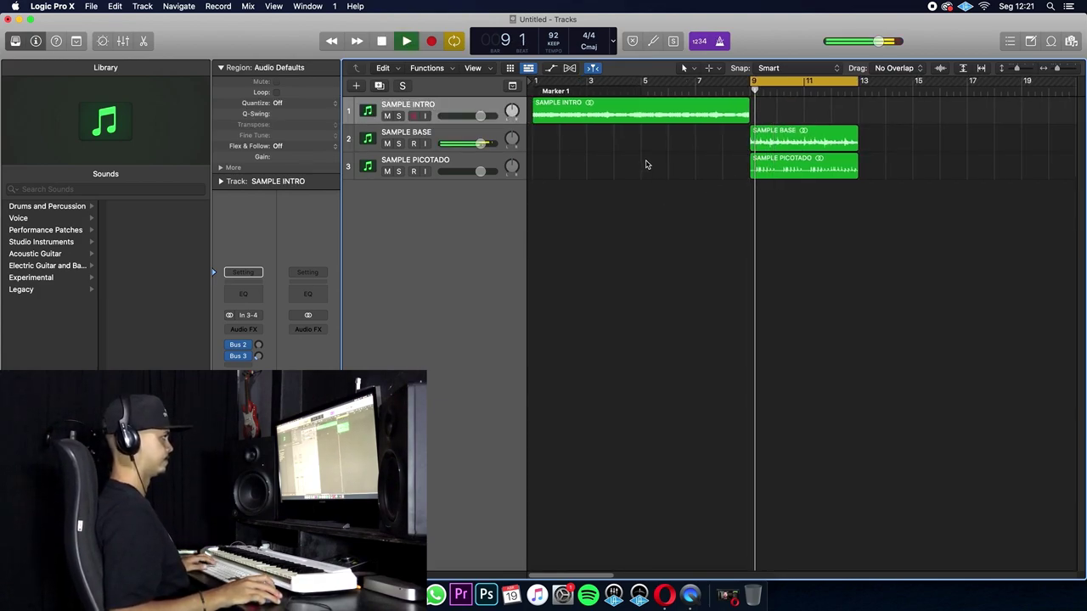
pyautogui.moveTo(479, 171); pyautogui.dragTo(462, 170)
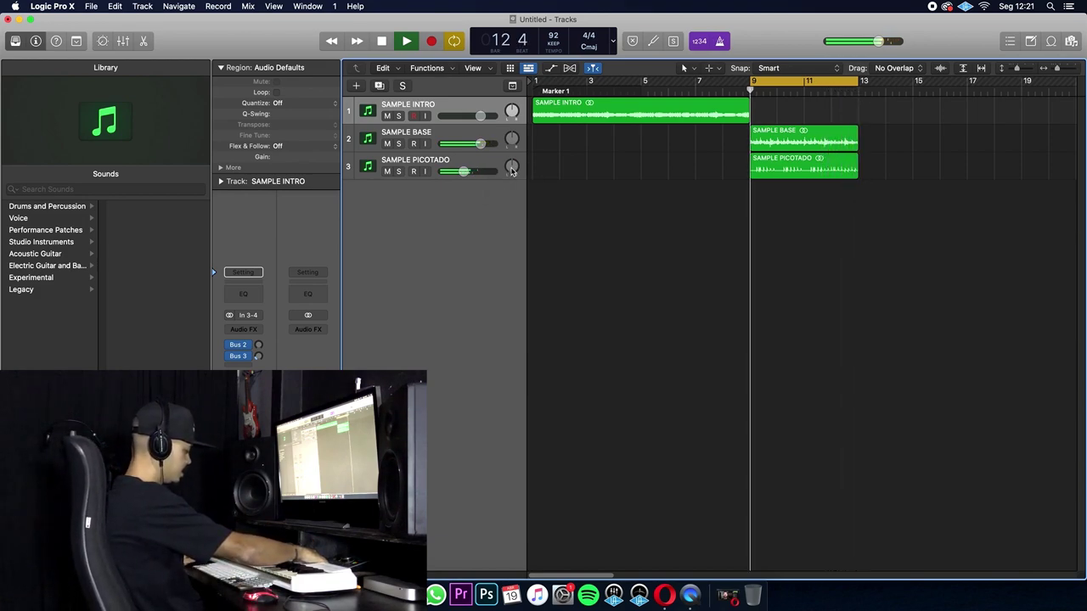
pyautogui.moveTo(512, 171); pyautogui.dragTo(512, 168)
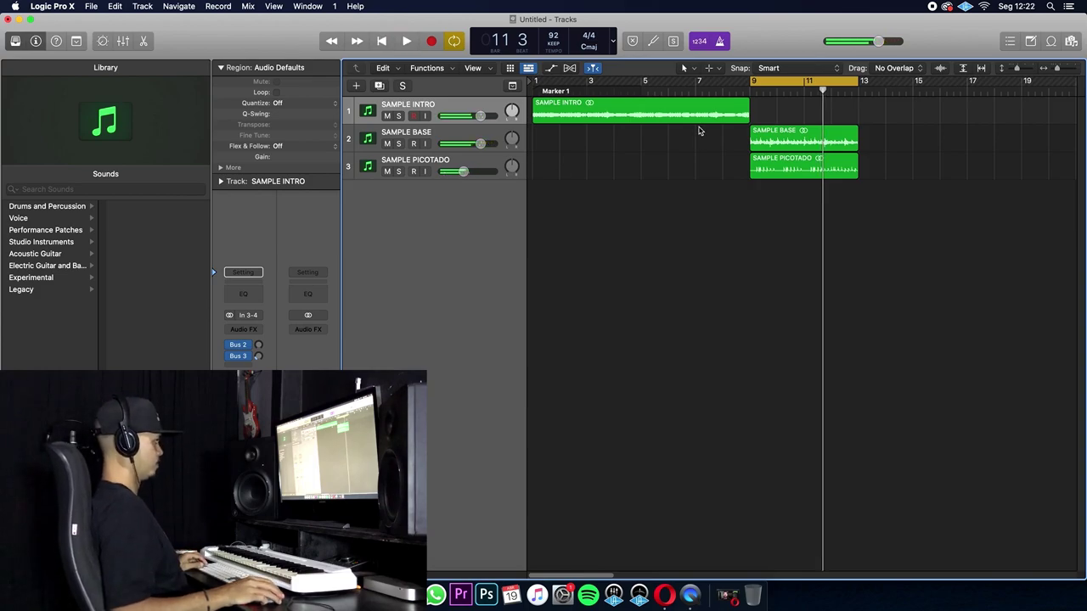
# Add a Quick Sampler instrument track below SAMPLE PICOTADO and record a pattern on it over bars 9 to 13.
pyautogui.hscroll(3, 693, 131)
pyautogui.click(478, 166)
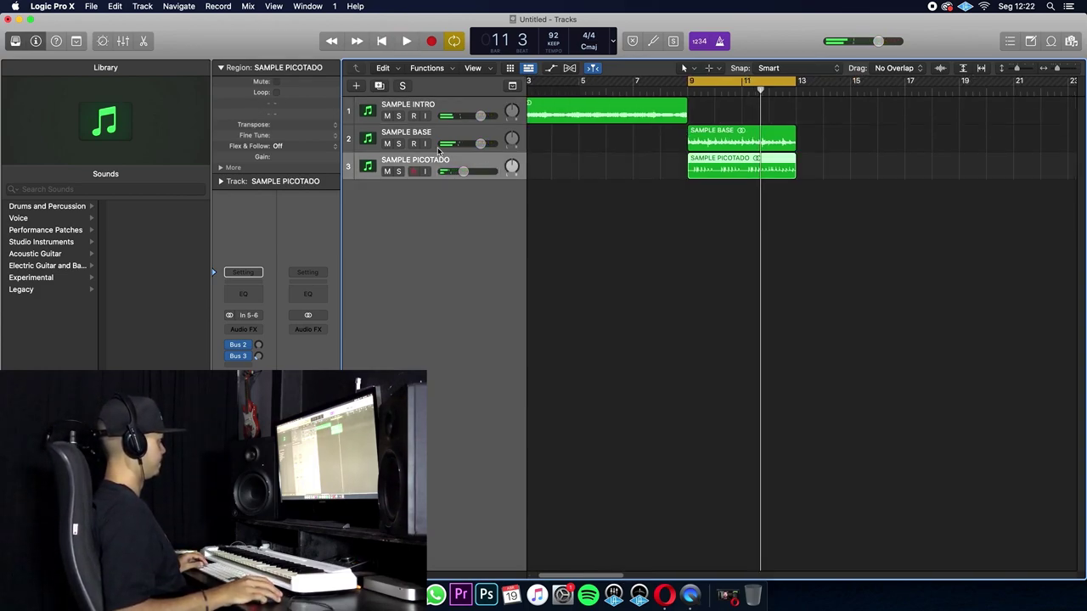
pyautogui.press('super+w')
pyautogui.press('space')
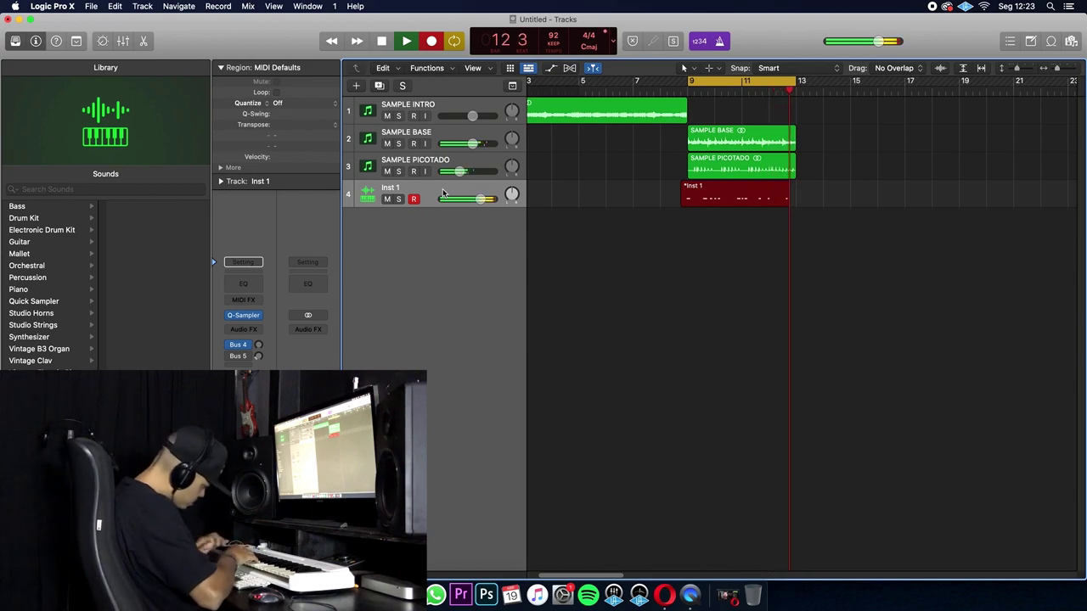
pyautogui.press('space')
# Quantize all notes of the Inst 1 region to 1/16 triplets (1/24) in the Piano Roll and play the loop.
pyautogui.press('p')
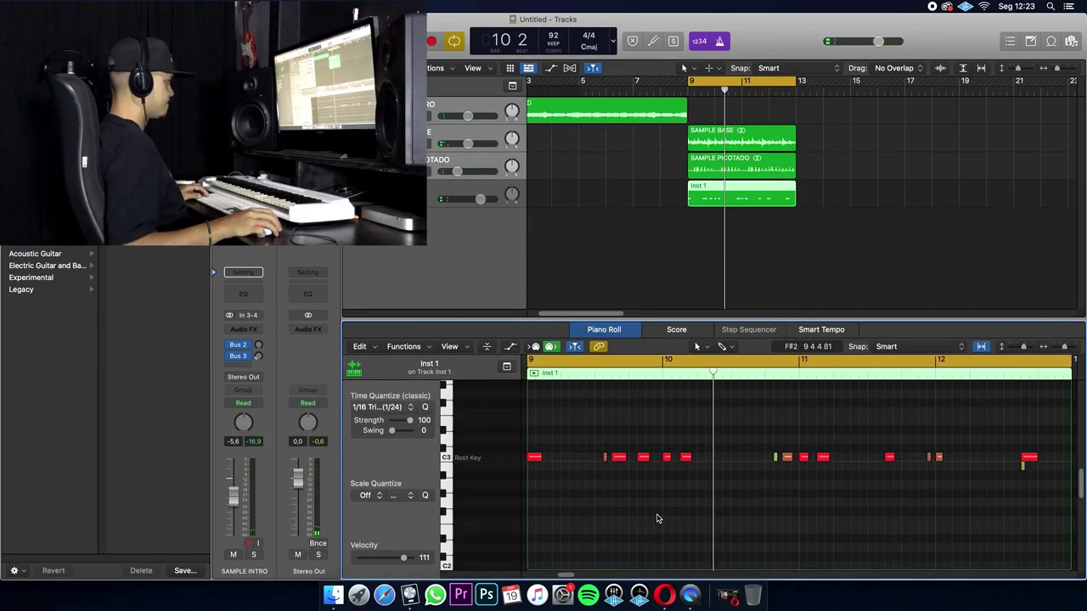
pyautogui.press('super+a')
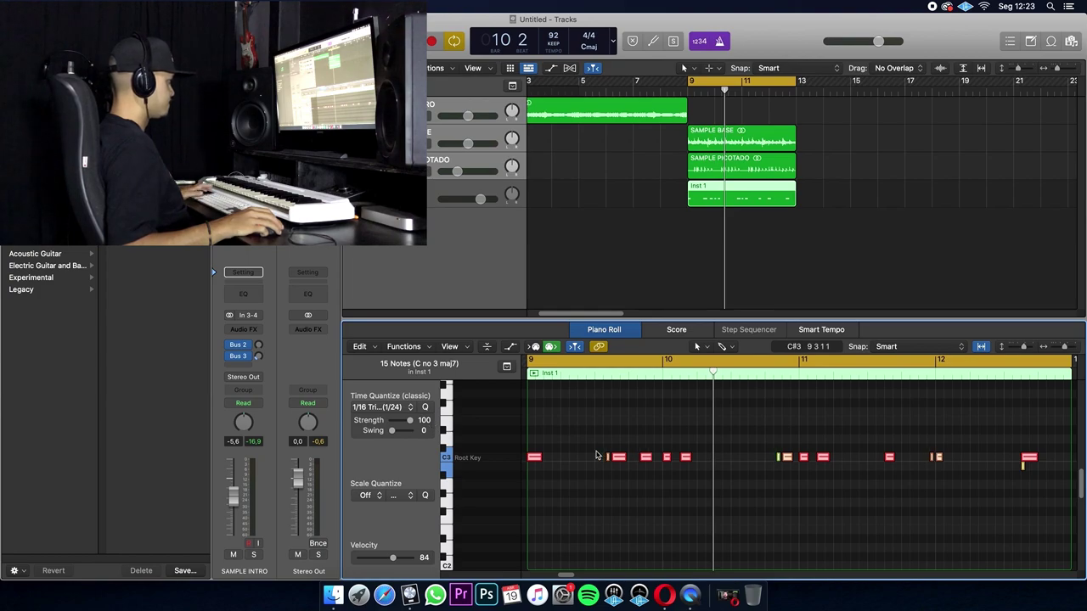
pyautogui.press('p')
pyautogui.press('space')
# Audition kick 9.wav from the Kicks Subs 808 Stomps folder and load it into Inst 1's Quick Sampler.
pyautogui.click(467, 189)
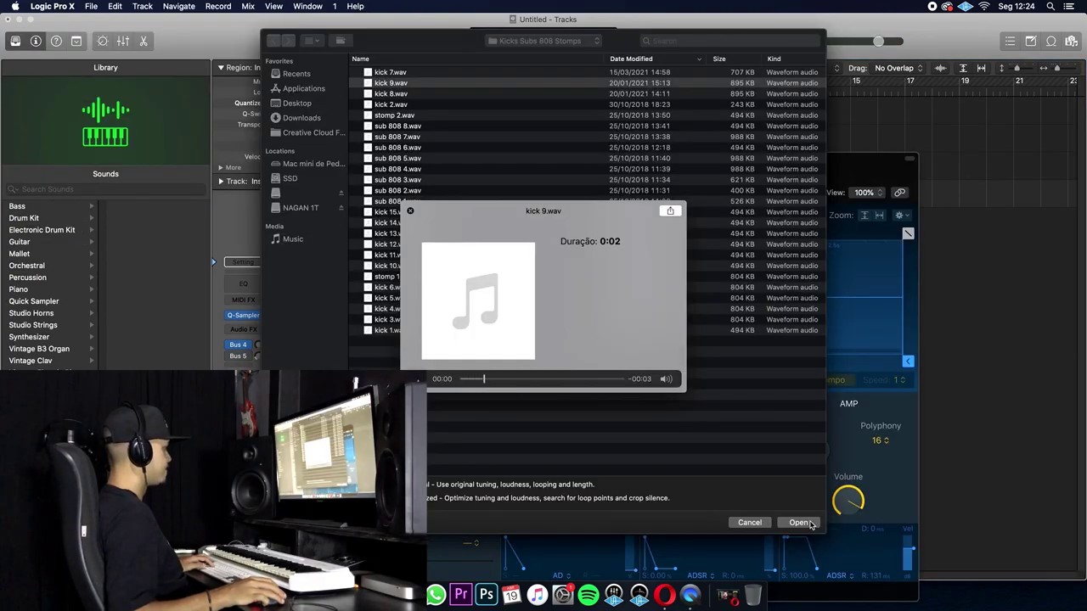
pyautogui.press('space')
pyautogui.click(799, 522)
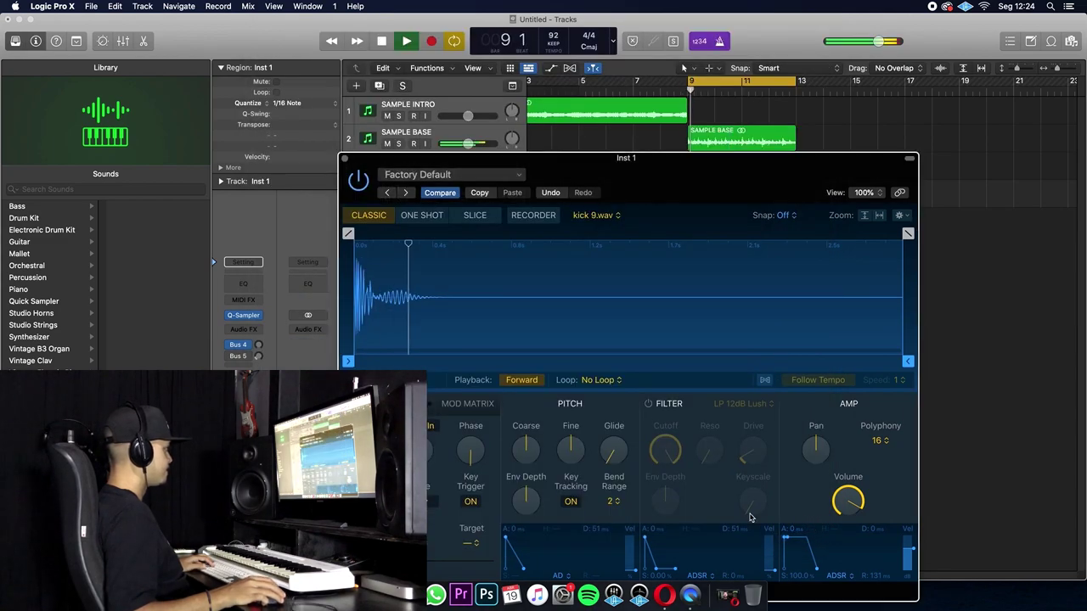
pyautogui.click(344, 158)
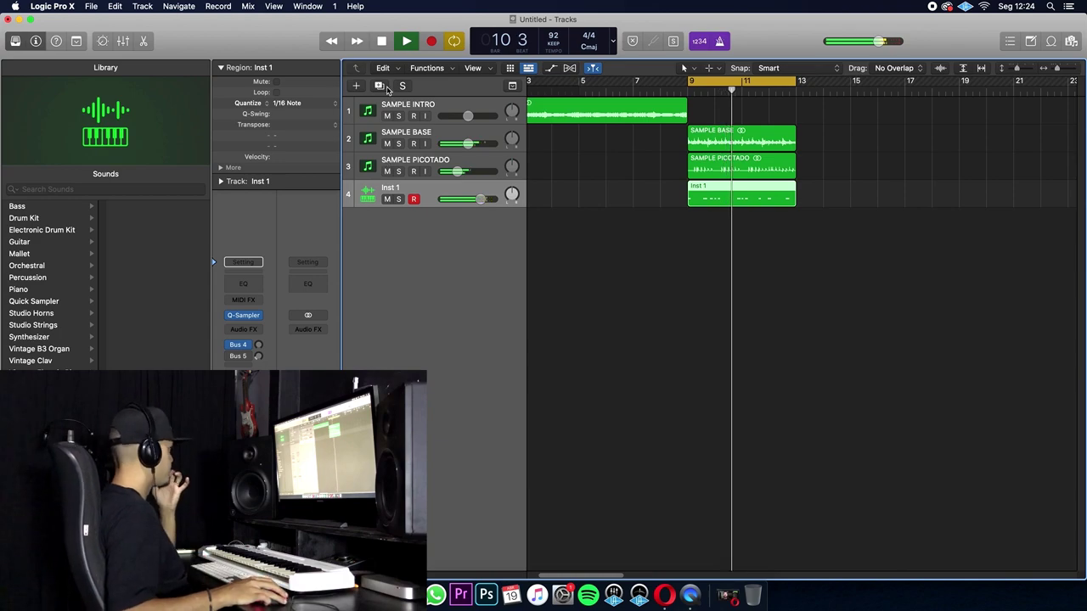
# Duplicate the Inst 1 track settings to a new track and record a steady repeated-note pattern over bars 9 to 13.
pyautogui.press('super+d')
pyautogui.press('r')
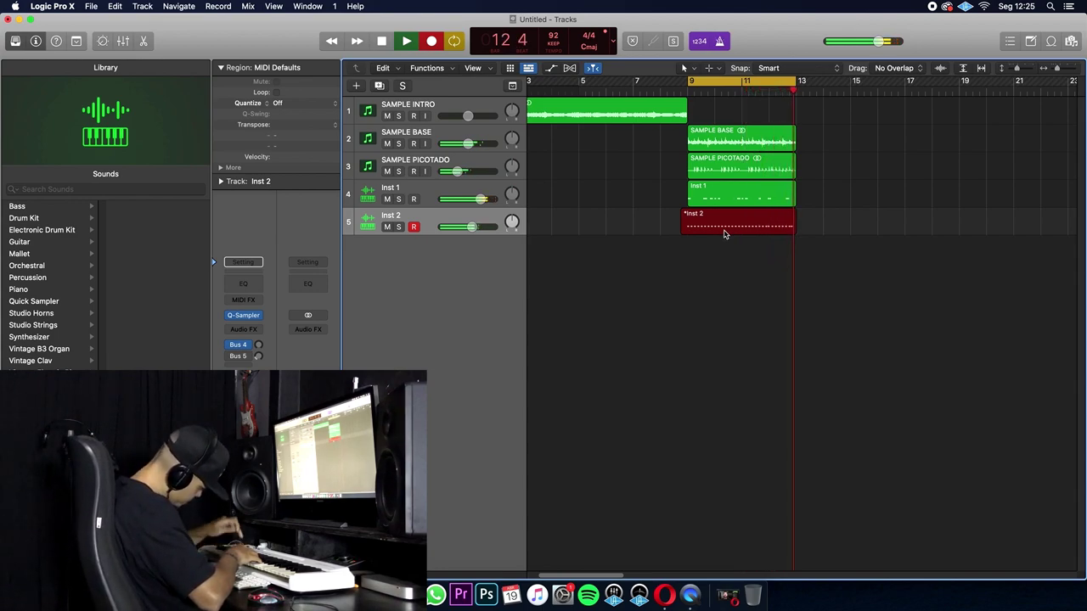
pyautogui.press('space')
# Record a snare pattern with snare 6.wav on a new Inst 3 sampler track over bars 9 to 13, quantized to 1/16 Note.
pyautogui.doubleClick(520, 254)
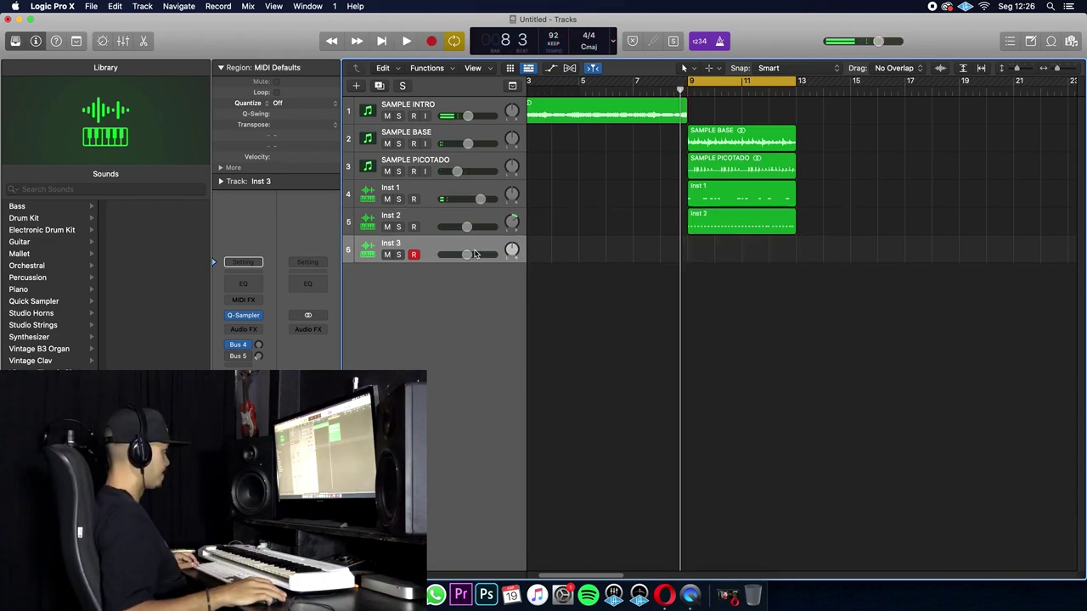
pyautogui.press('r')
pyautogui.press('v')
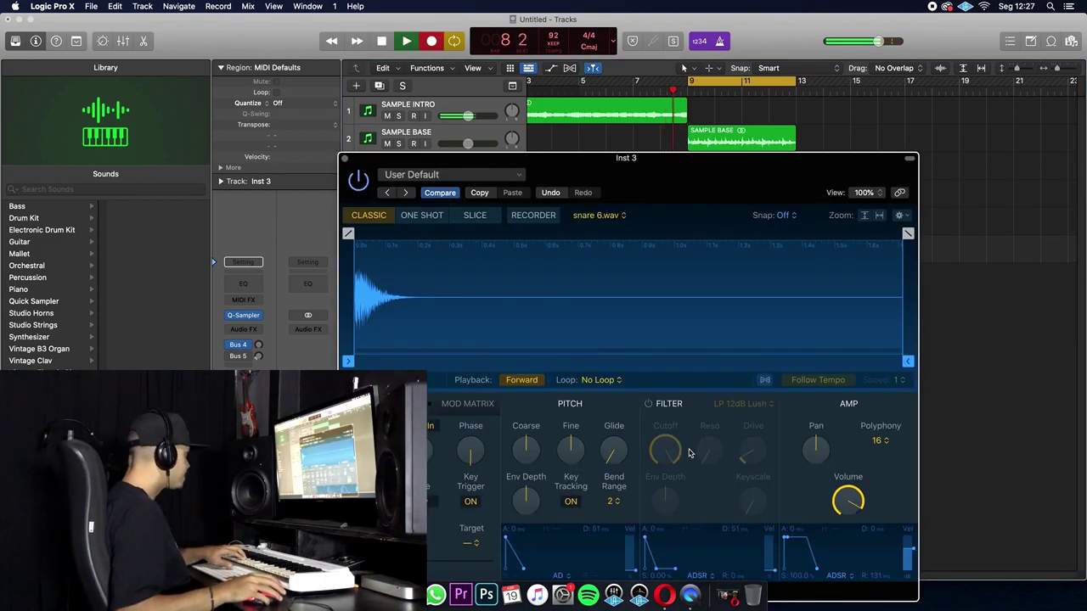
pyautogui.click(344, 158)
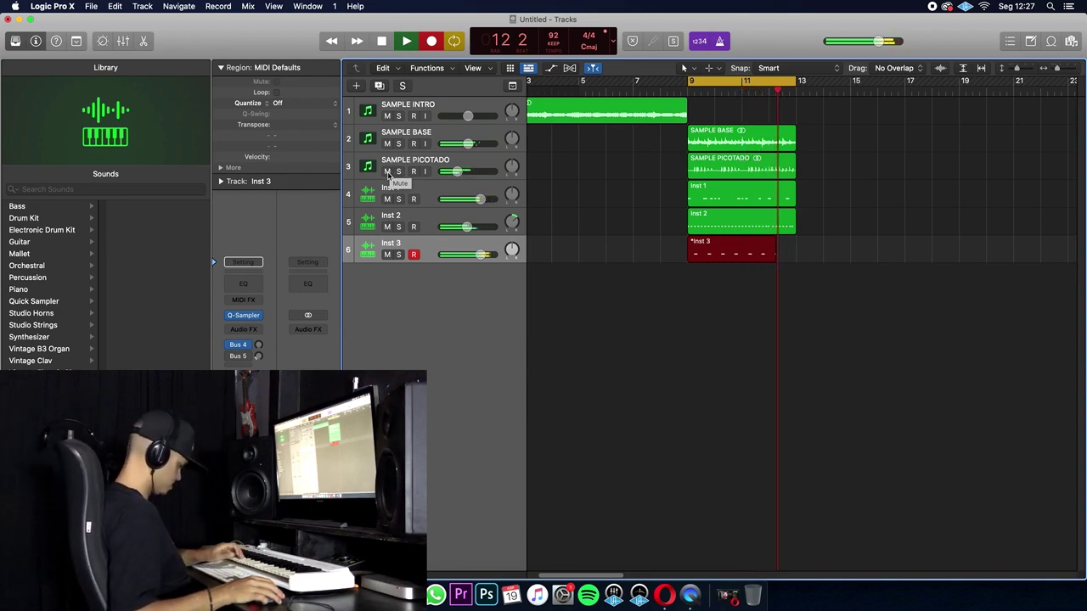
pyautogui.press('space')
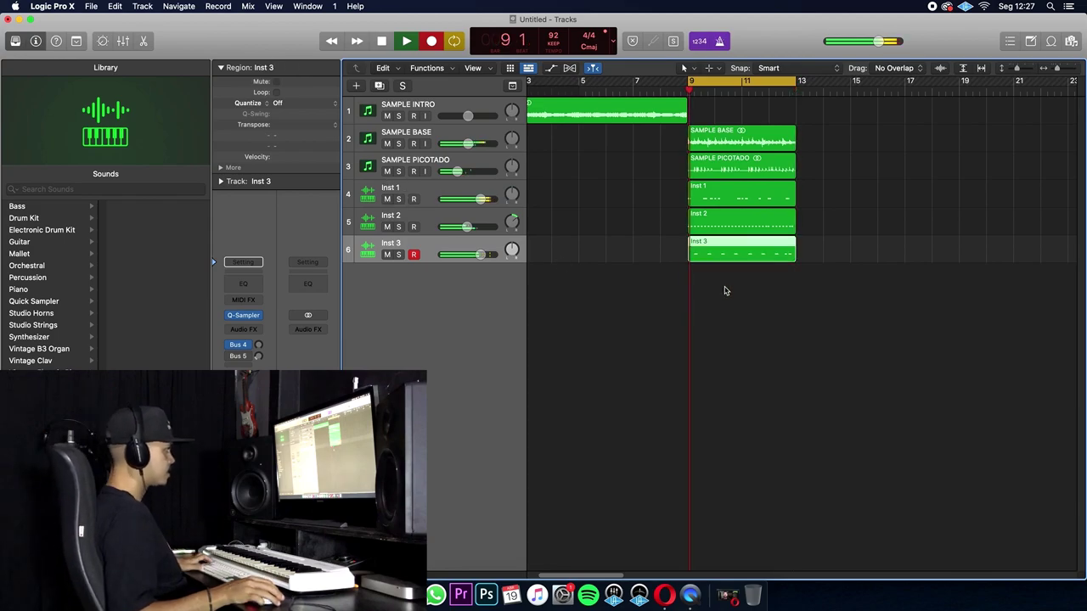
pyautogui.click(723, 292)
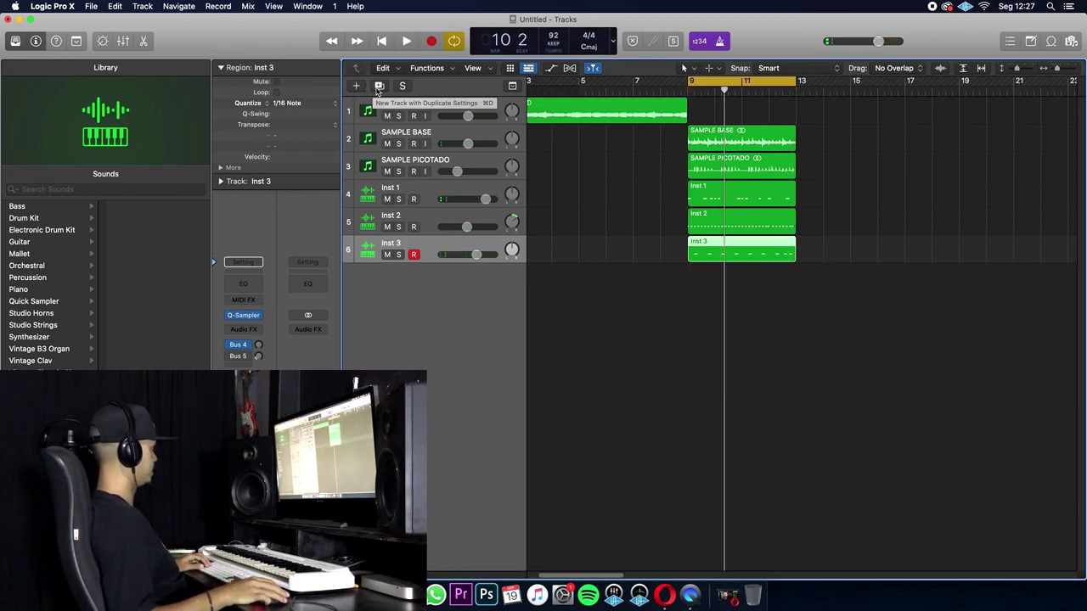
# Add a track below Inst 3 with the Thumb Bass patch and set its volume to +2.3 dB.
pyautogui.click(380, 86)
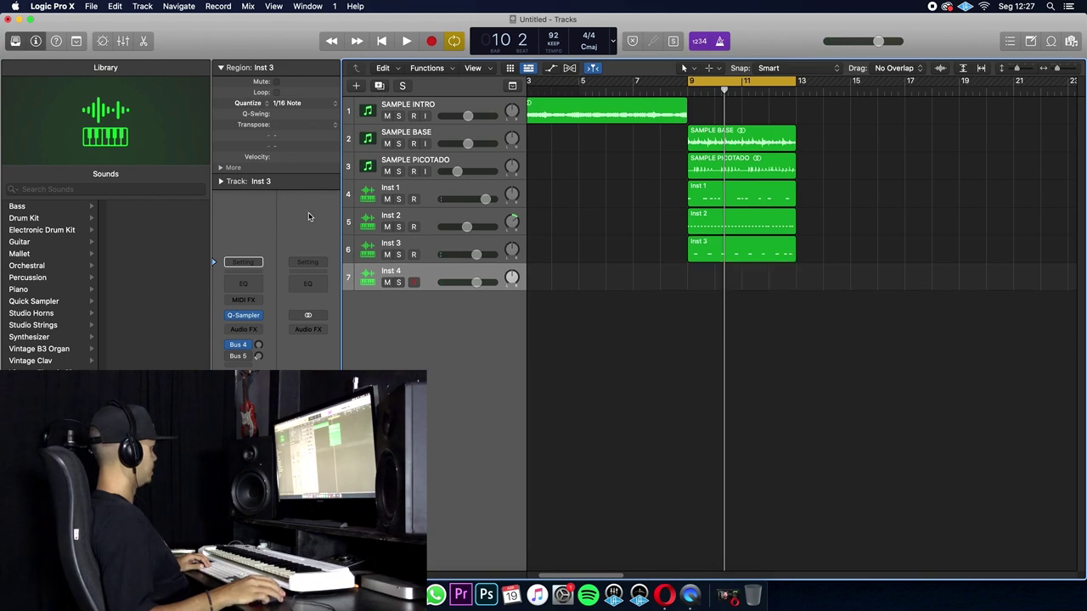
pyautogui.click(61, 208)
pyautogui.click(151, 301)
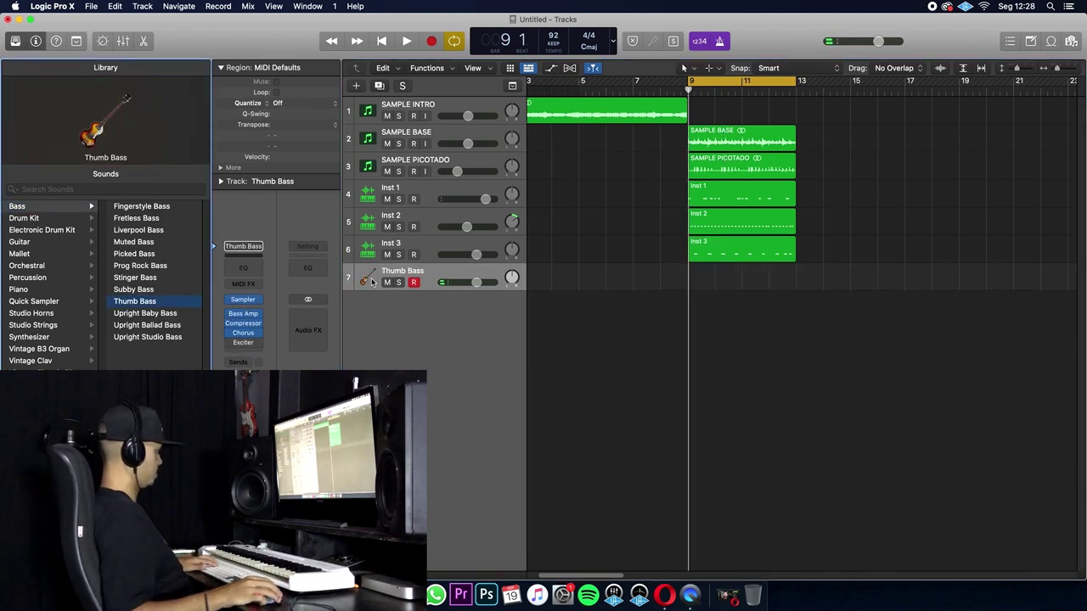
pyautogui.moveTo(477, 290); pyautogui.dragTo(486, 290)
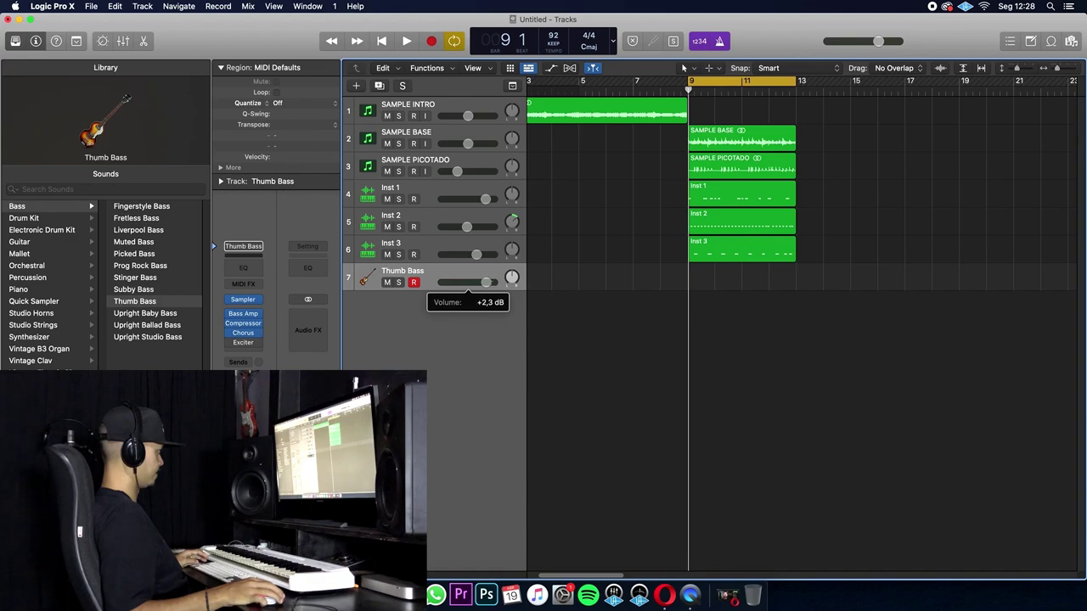
# Record a Thumb Bass line over bars 9 to 13, quantize it to 1/16 Note and set the track's volume to 0.0 dB.
pyautogui.press('r')
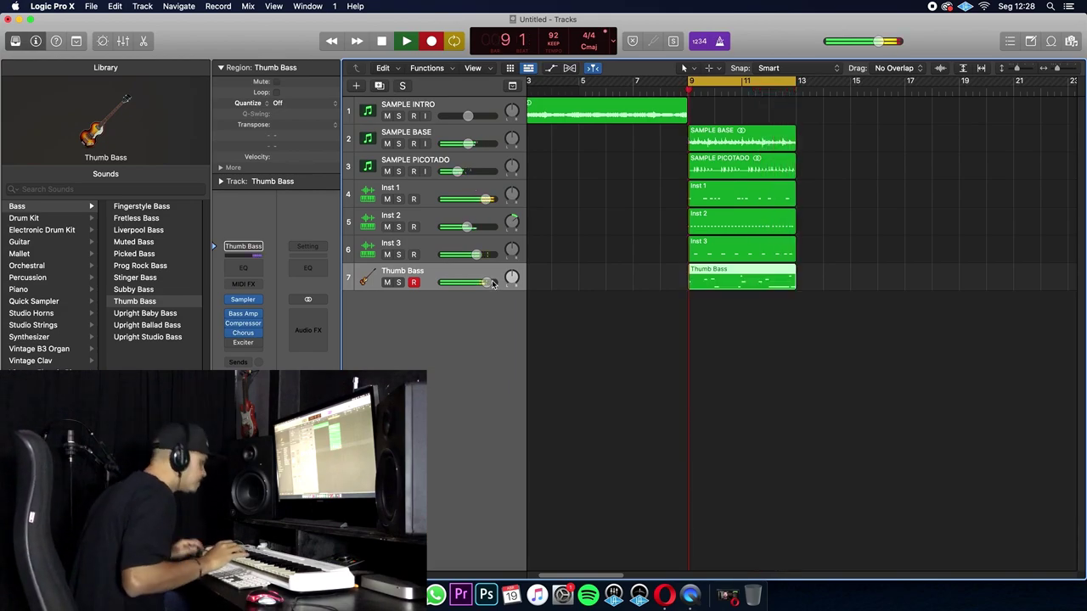
pyautogui.press('space')
pyautogui.press('space')
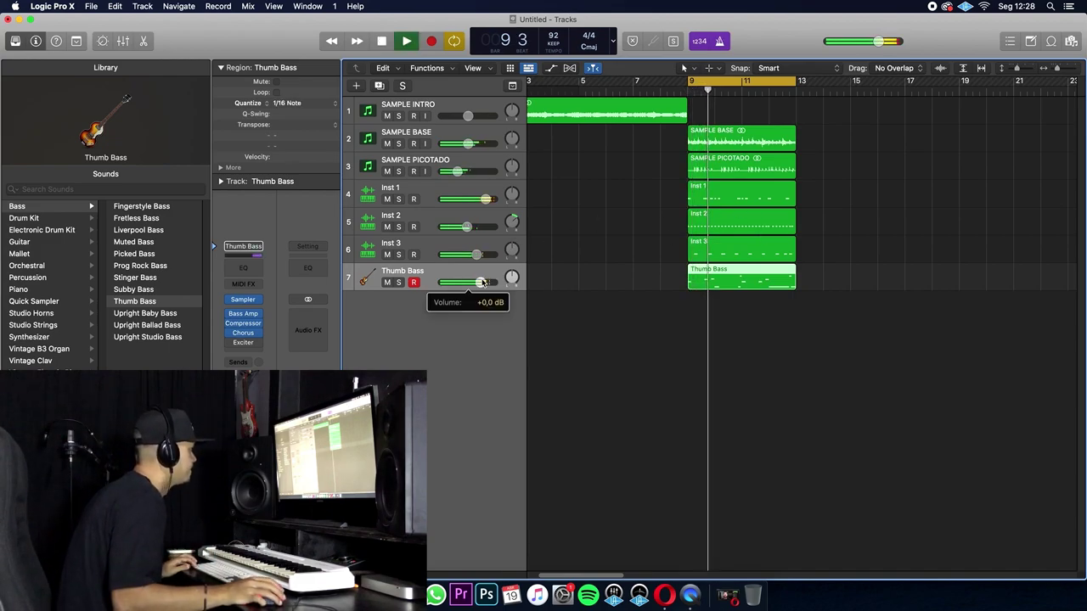
pyautogui.press('space')
# Add a Channel EQ to the SAMPLE BASE track and enable its high cut at 1240 Hz.
pyautogui.press('Up')
pyautogui.press('Up')
pyautogui.press('Up')
pyautogui.press('Up')
pyautogui.press('Up')
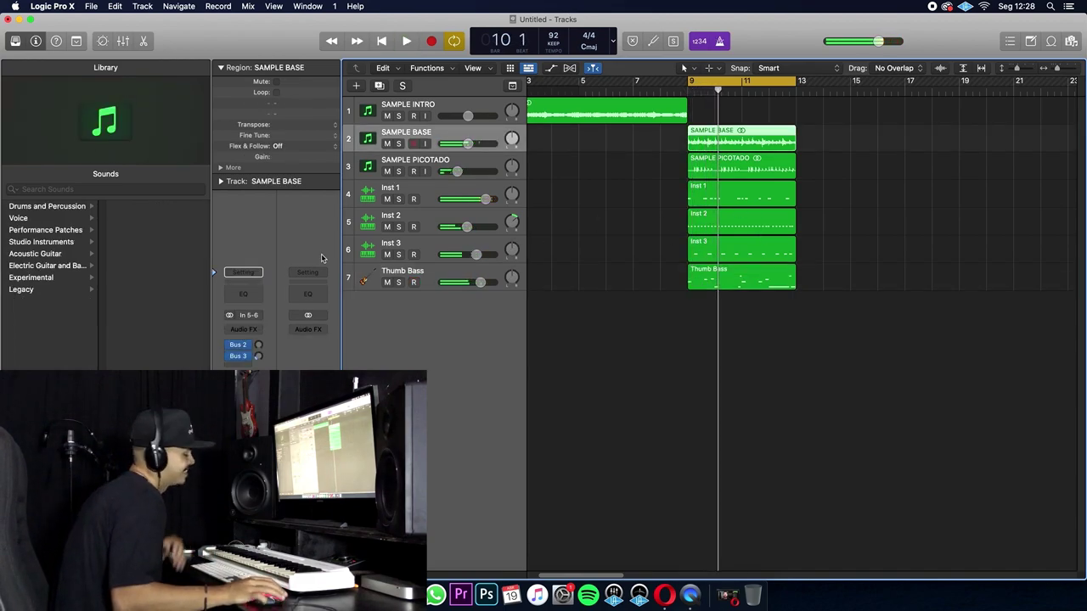
pyautogui.click(244, 293)
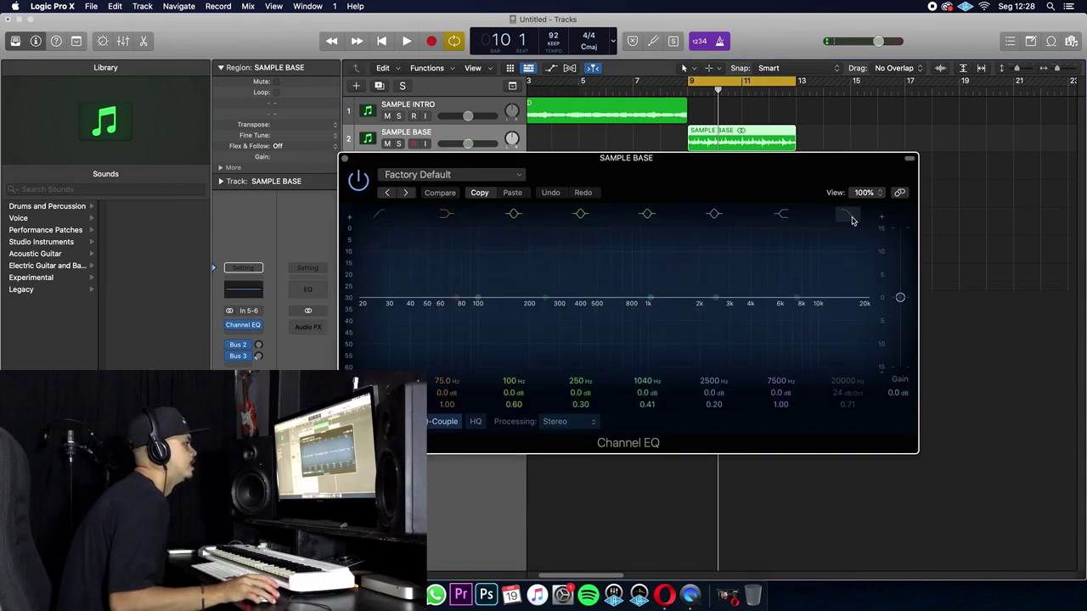
pyautogui.click(850, 218)
pyautogui.moveTo(842, 377); pyautogui.dragTo(843, 429)
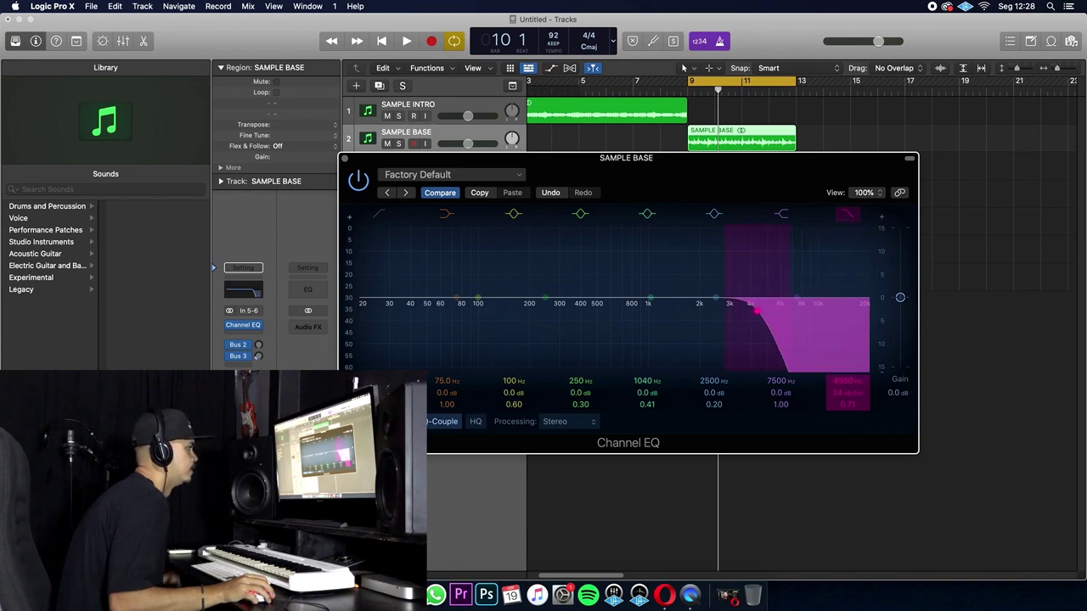
pyautogui.press('space')
pyautogui.moveTo(843, 378); pyautogui.dragTo(843, 417)
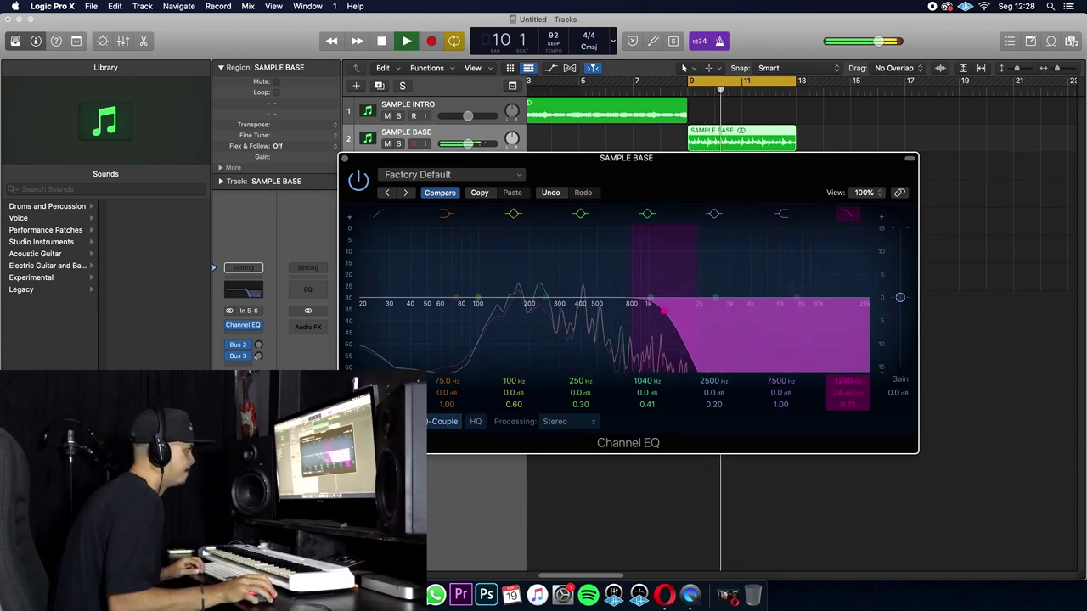
# Enable the low cut in SAMPLE BASE's Channel EQ, raise its cutoff to between 100 and 200 Hz, and close the EQ.
pyautogui.click(380, 213)
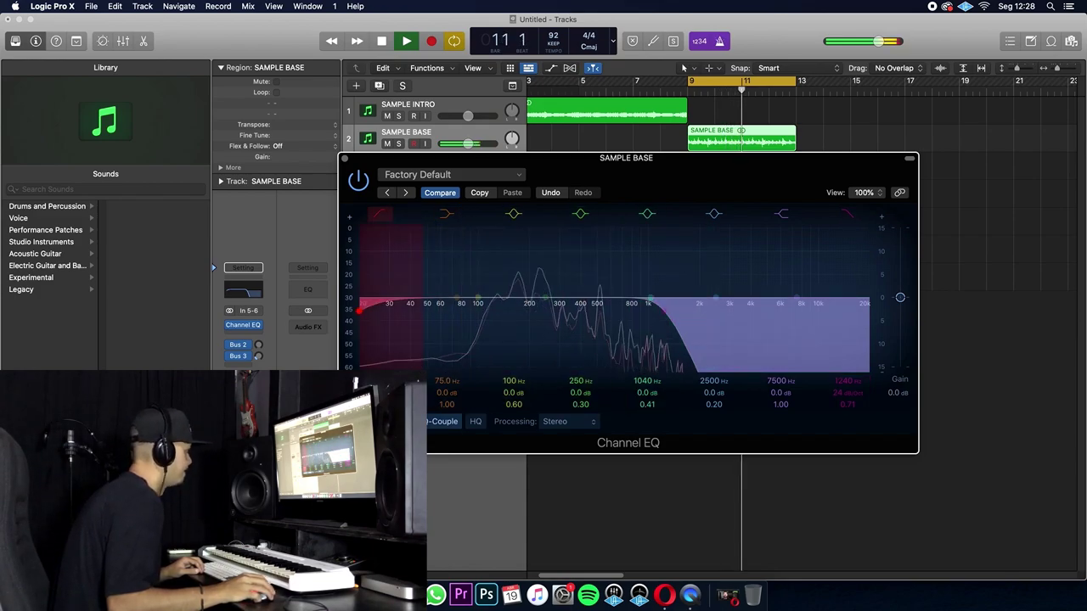
pyautogui.moveTo(359, 311); pyautogui.dragTo(512, 311)
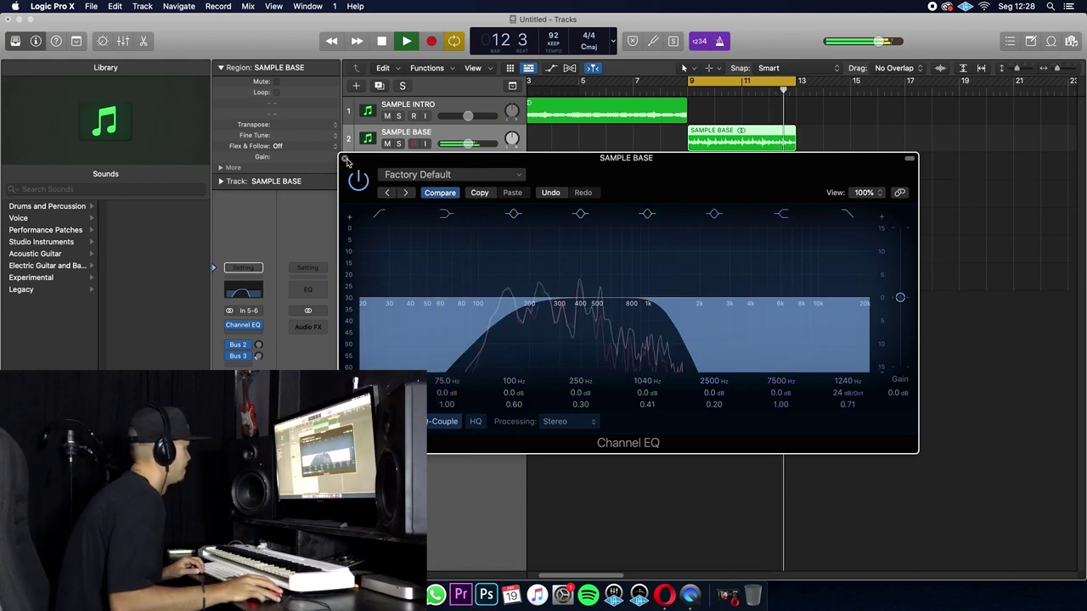
pyautogui.press('super+w')
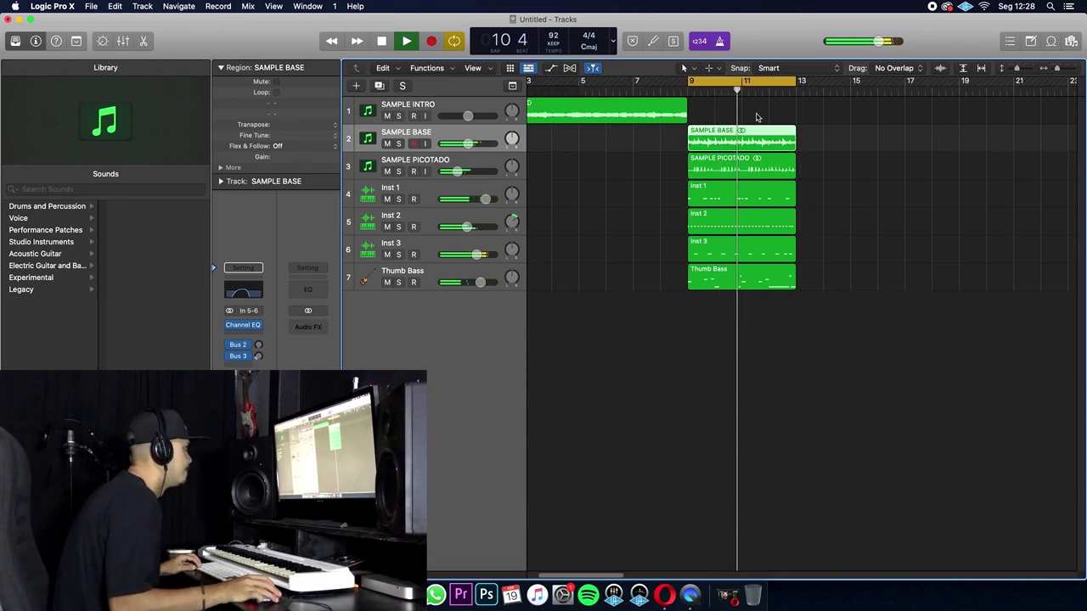
# Slightly lower the Inst 3 volume and slightly raise the Inst 2 volume during playback.
pyautogui.moveTo(473, 255)
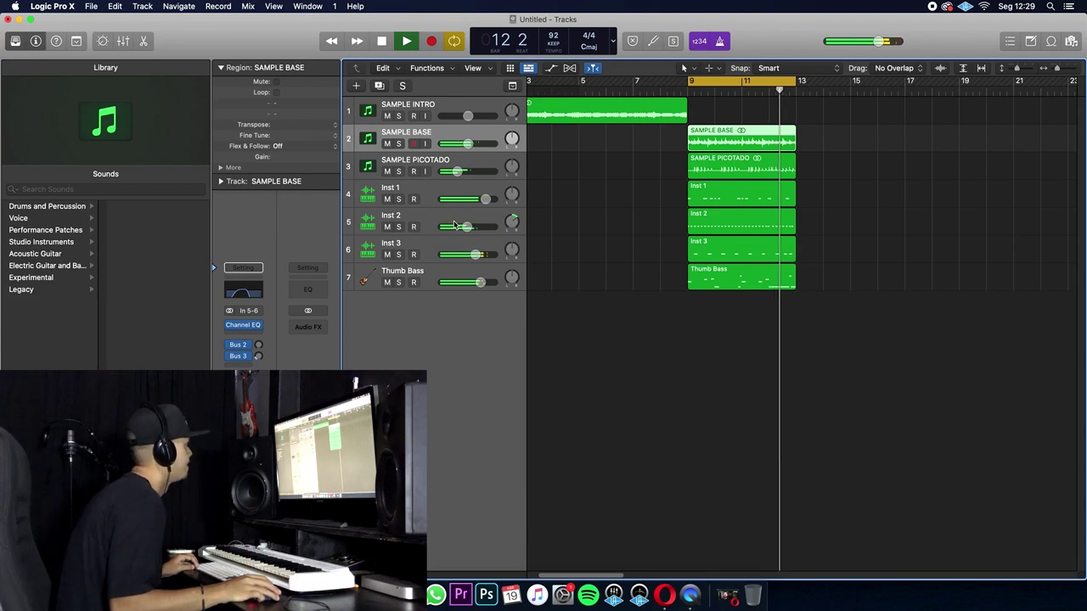
pyautogui.press('space')
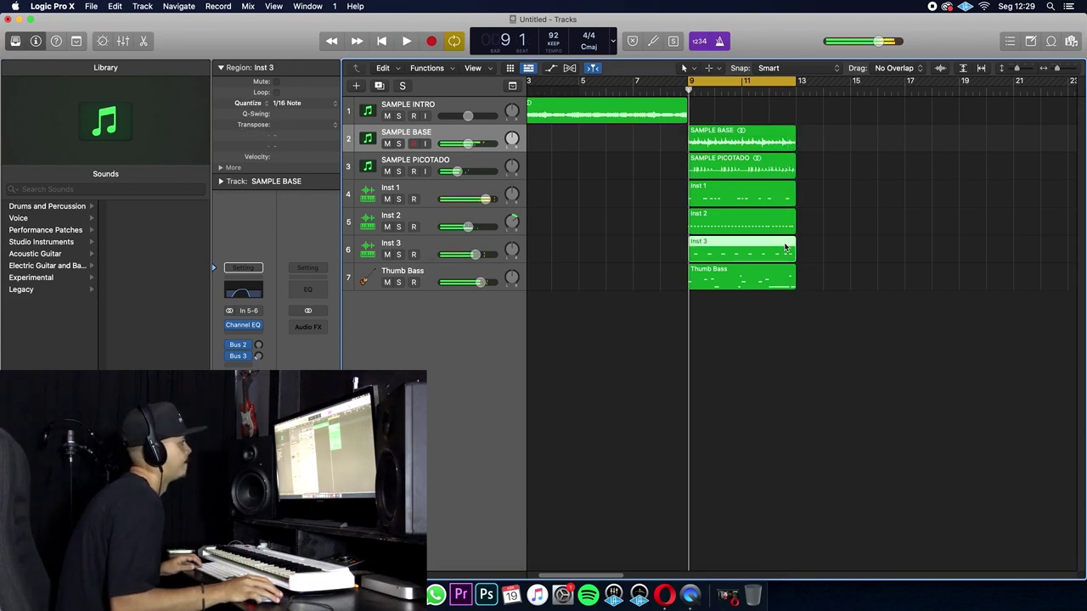
# Add a new software instrument track with Arcade and load the downloaded Give and Take kit.
pyautogui.click(379, 85)
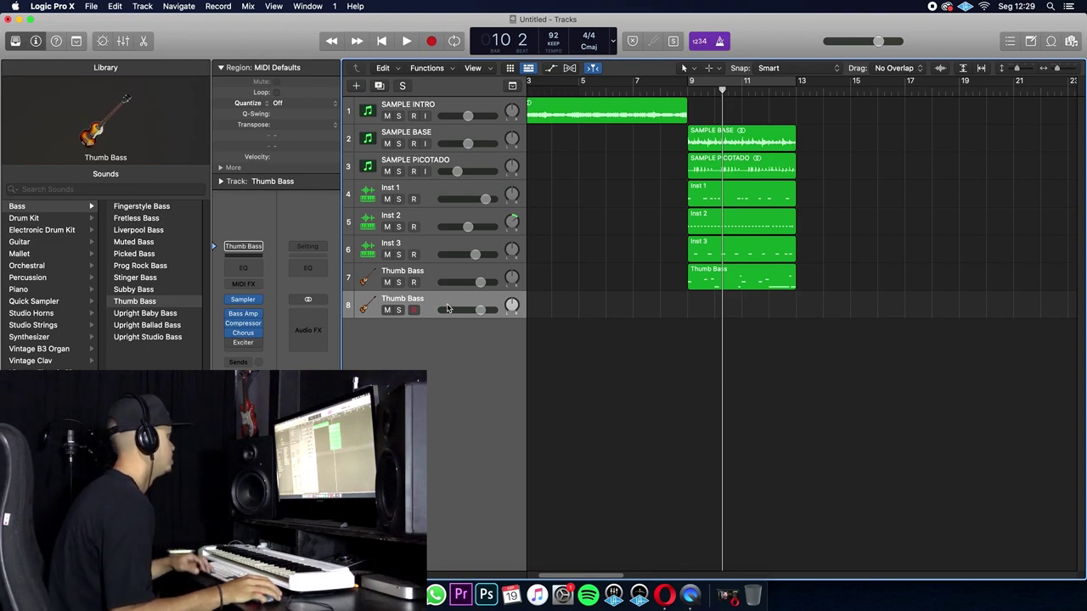
pyautogui.press('super+z')
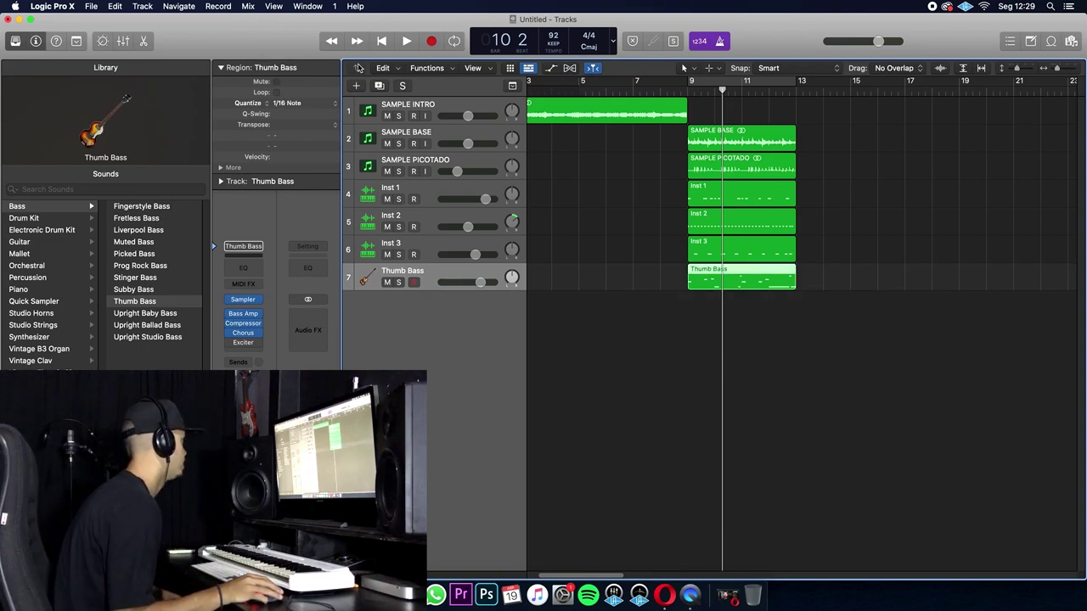
pyautogui.click(361, 85)
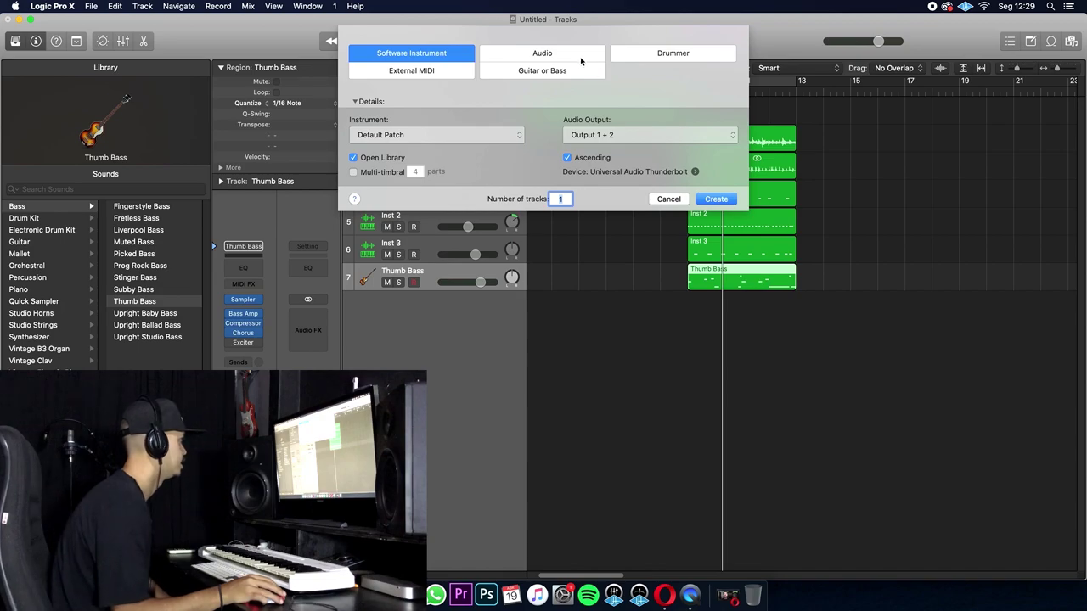
pyautogui.click(580, 58)
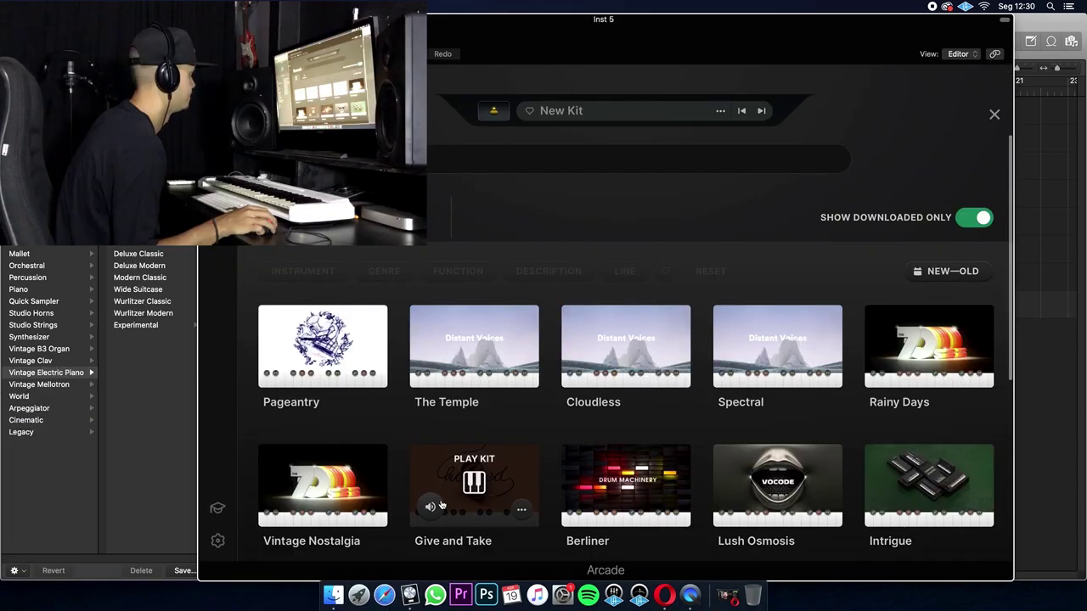
pyautogui.click(479, 490)
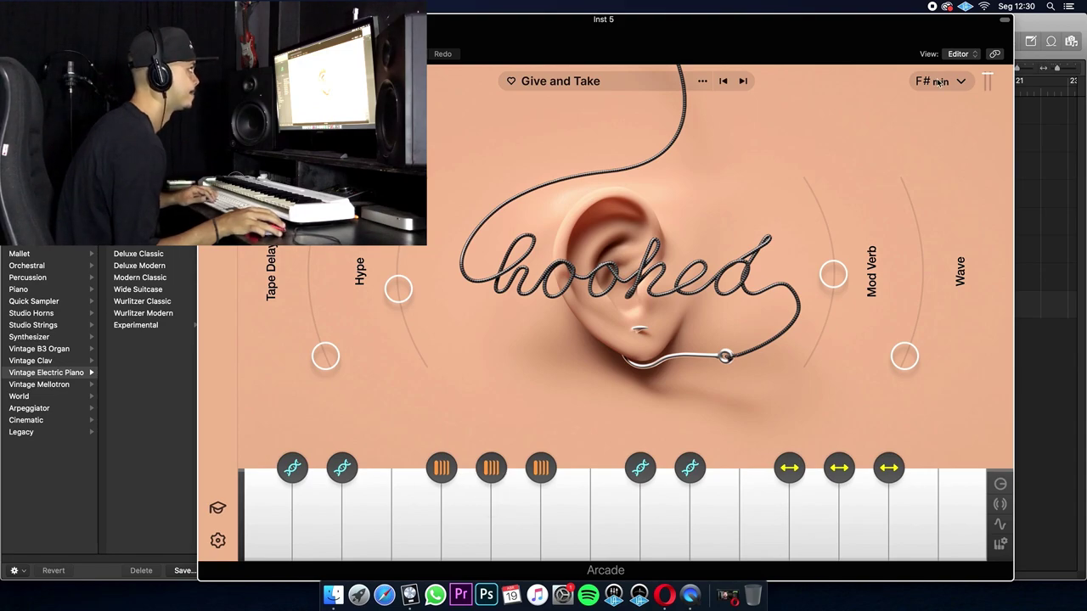
# Set the Give and Take kit's key to C minor, raise its Mod Verb and Tape Delay amounts, and close Arcade.
pyautogui.click(938, 80)
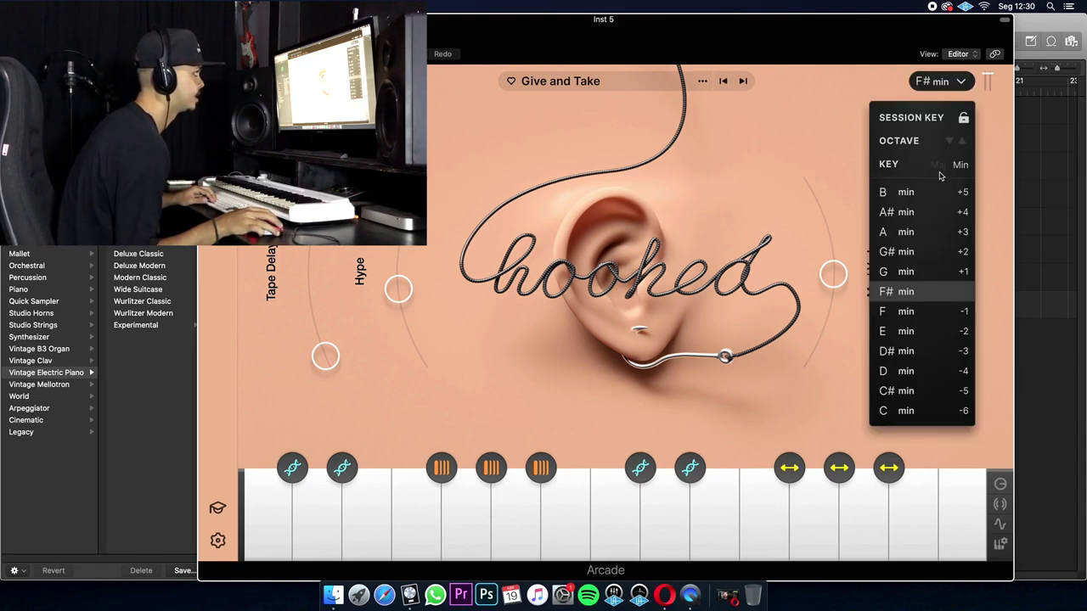
pyautogui.click(895, 412)
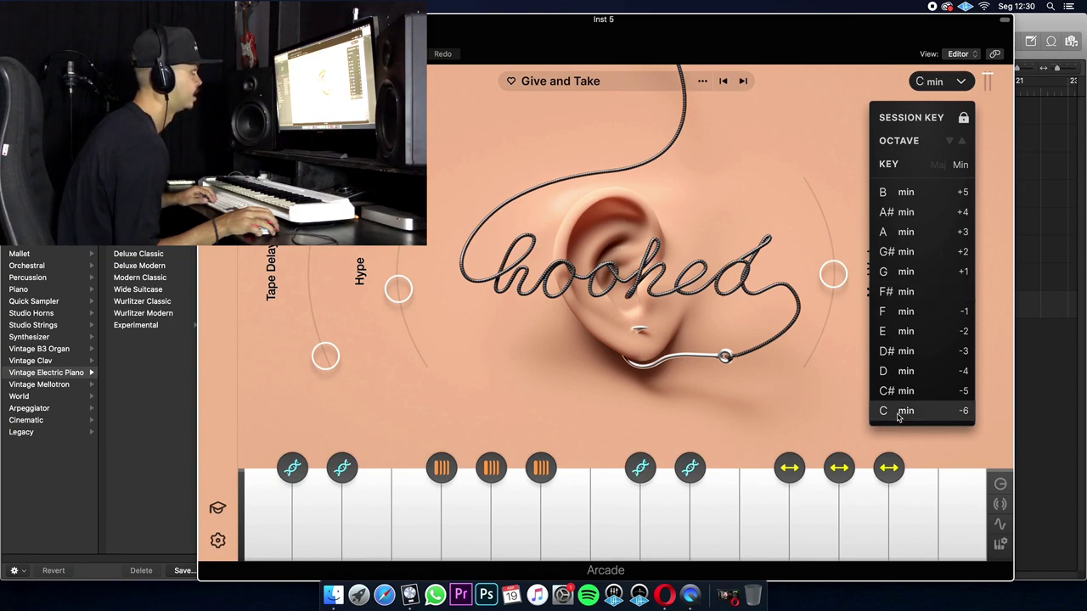
pyautogui.click(960, 85)
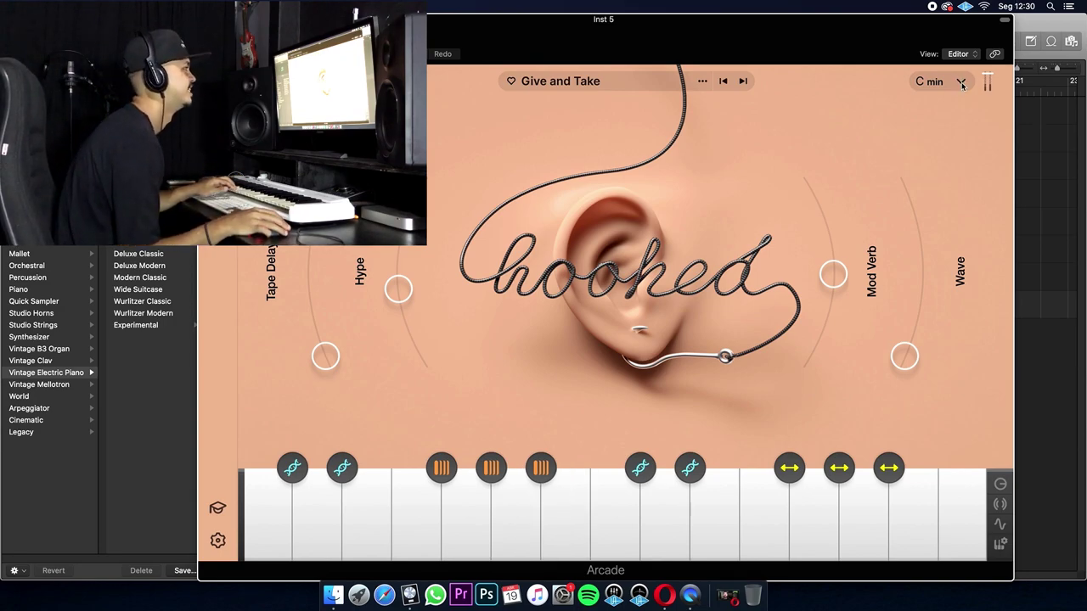
pyautogui.click(961, 82)
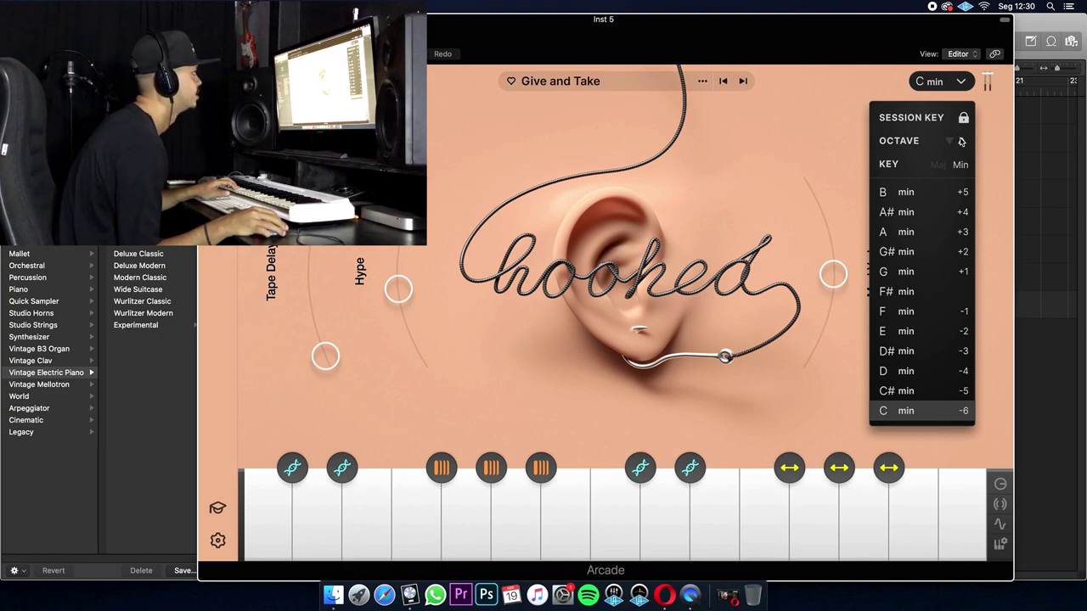
pyautogui.click(965, 82)
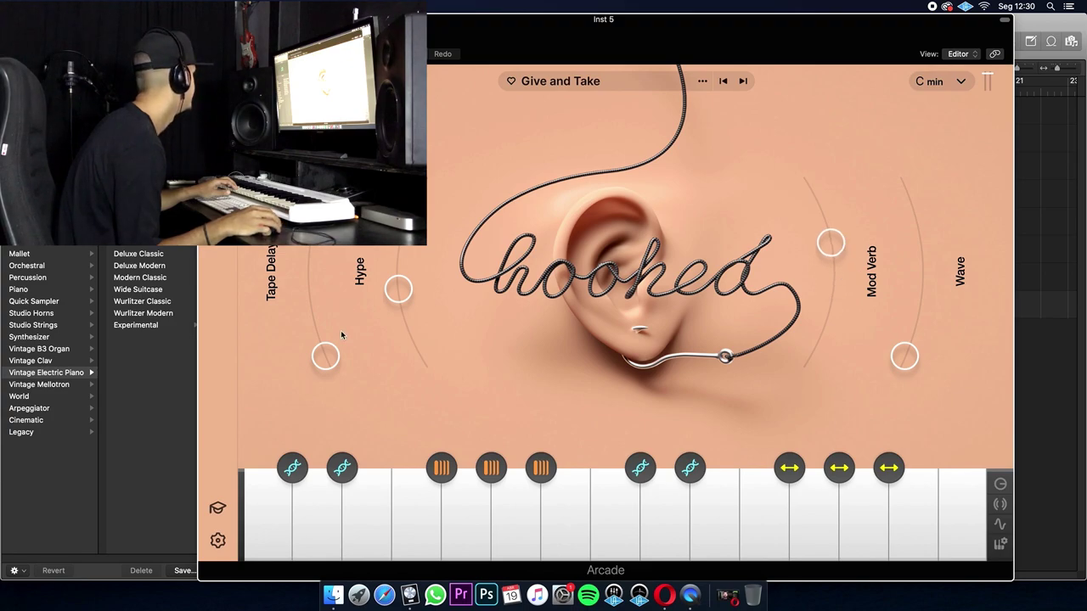
pyautogui.moveTo(322, 351); pyautogui.dragTo(308, 251)
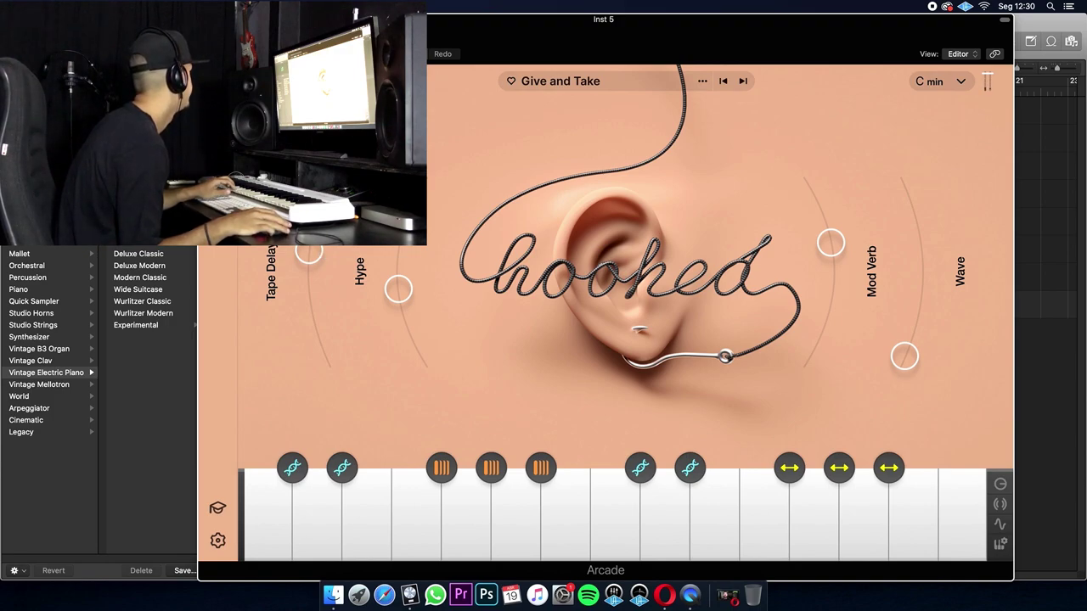
pyautogui.press('super+w')
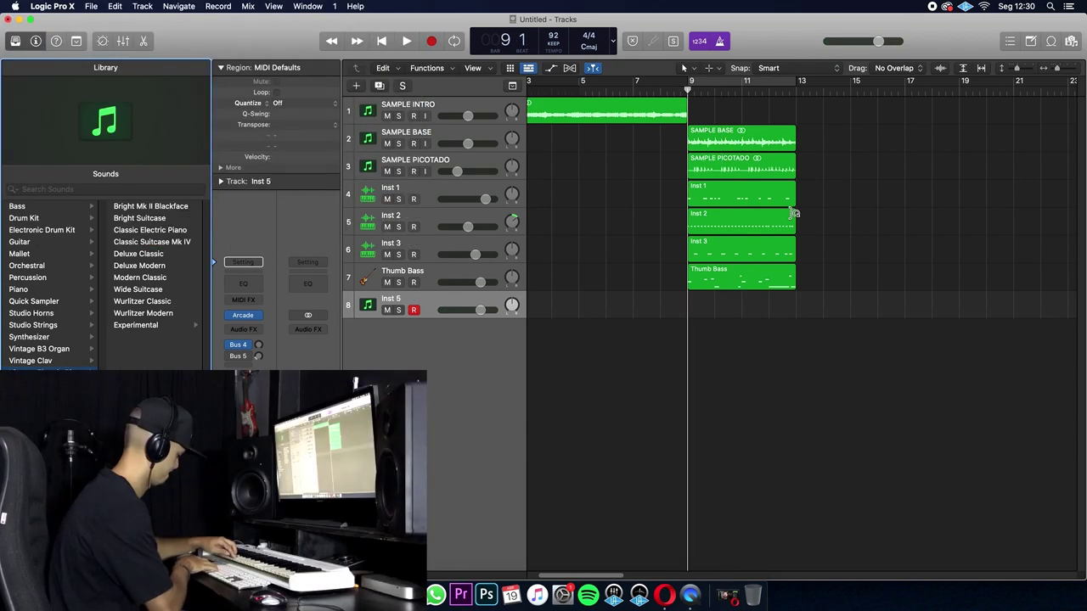
# Record an Arcade part on Inst 5 from bar 9 to bar 13 and quantize it to 1/16 Note.
pyautogui.press('space')
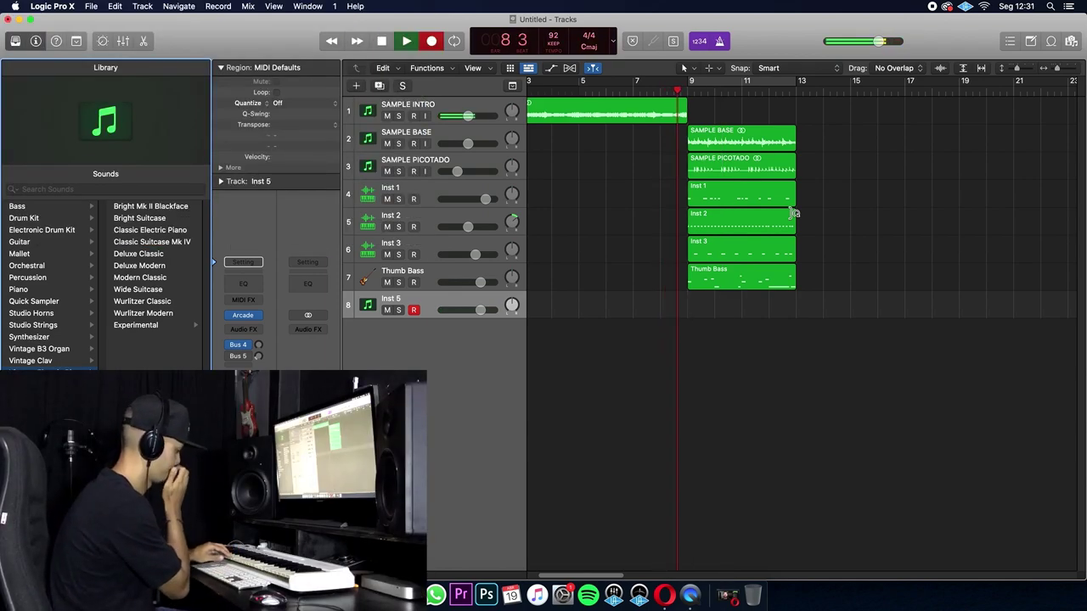
pyautogui.press('r')
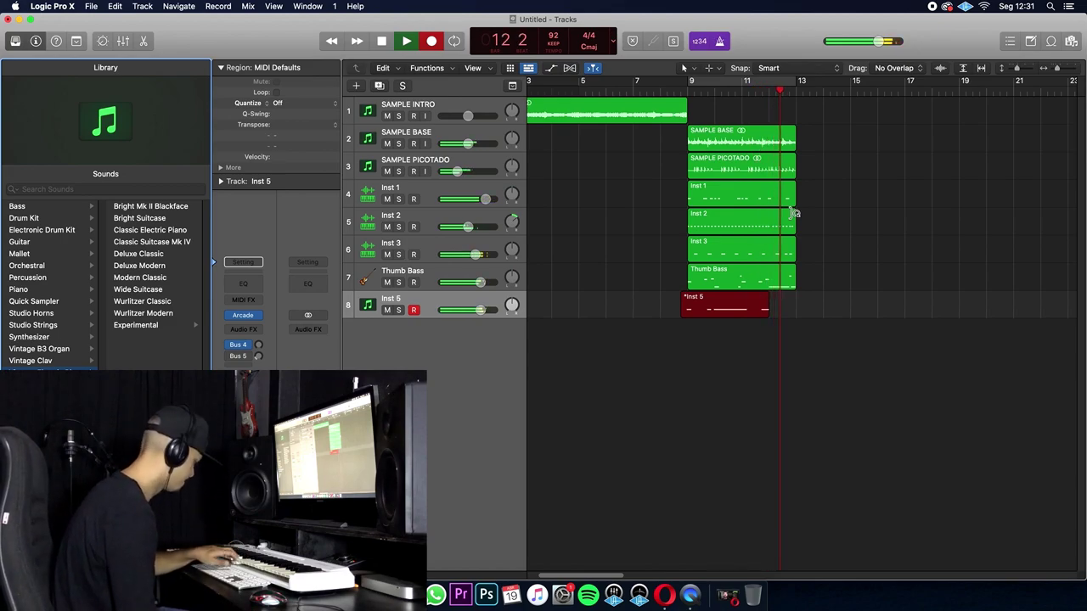
pyautogui.press('space')
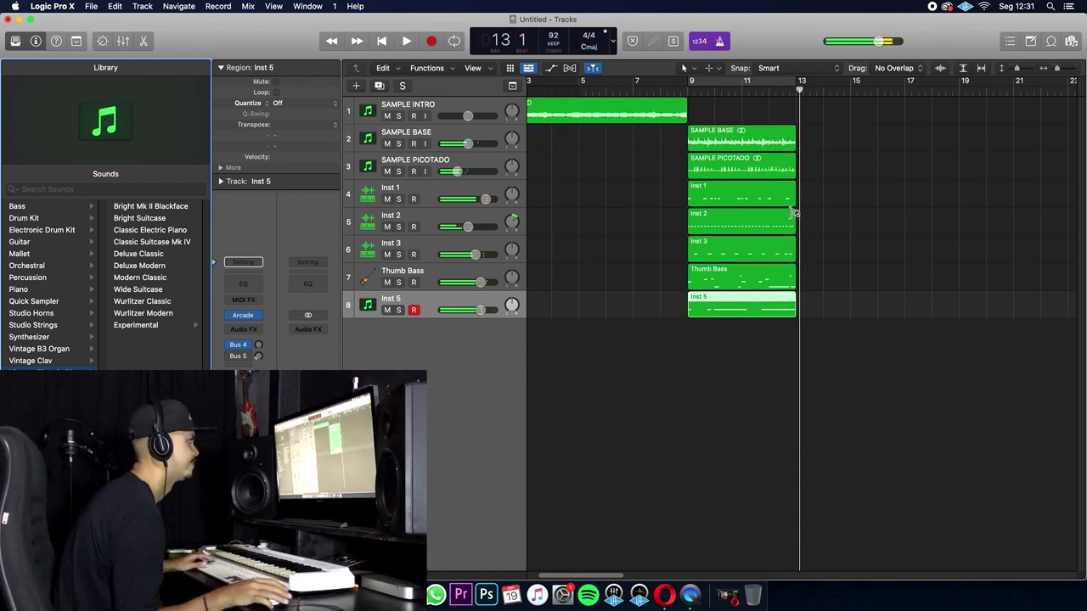
pyautogui.press('space')
pyautogui.press('space')
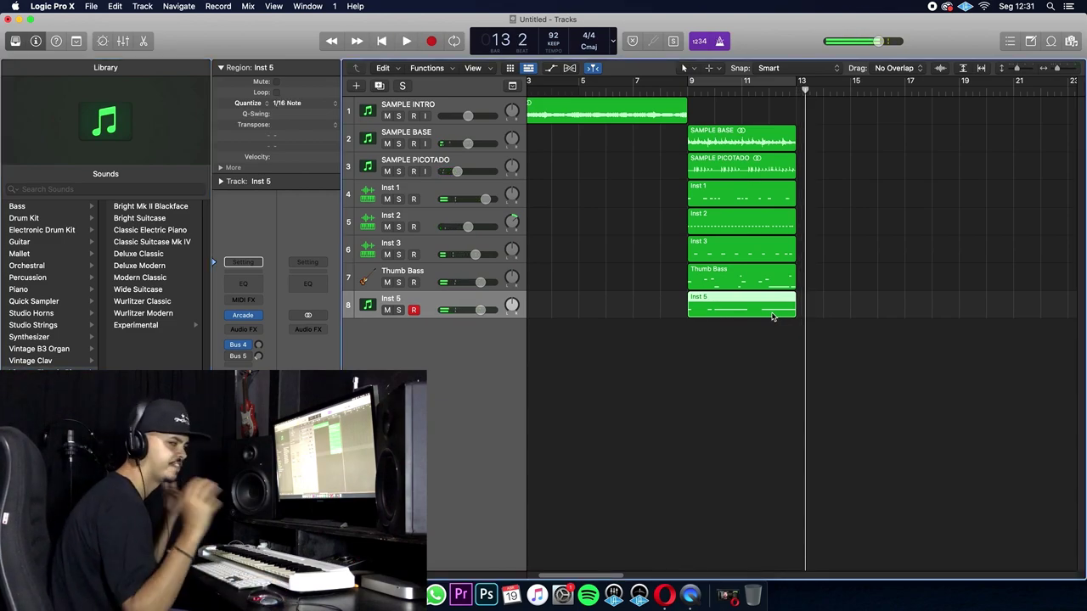
# Add a Channel EQ to the Inst 5 track, load the Phone Filter Notch preset, and close the EQ.
pyautogui.click(242, 290)
pyautogui.click(489, 178)
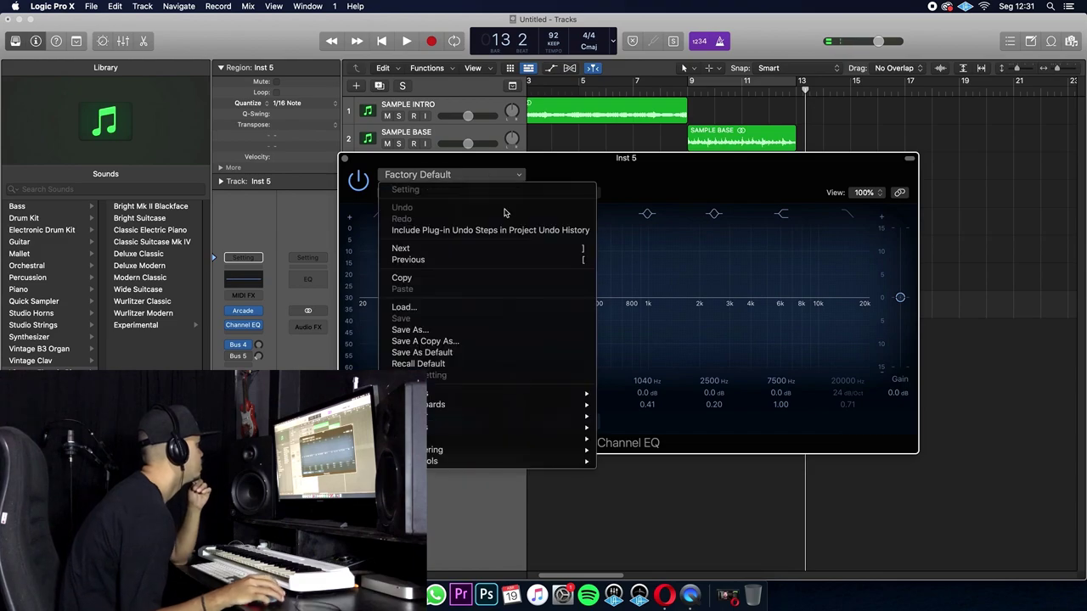
pyautogui.moveTo(543, 461)
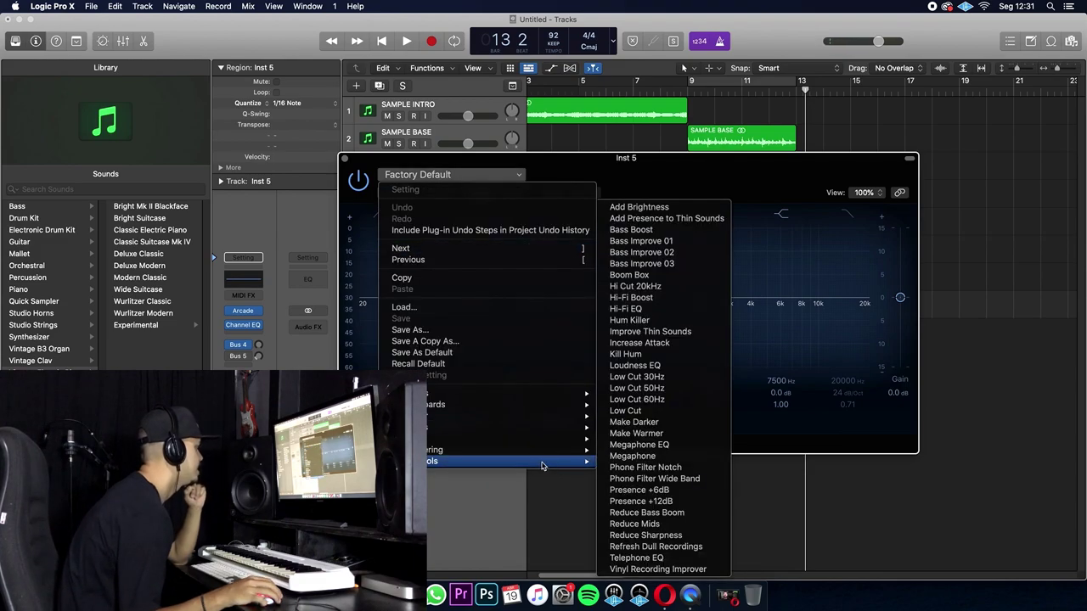
pyautogui.click(632, 468)
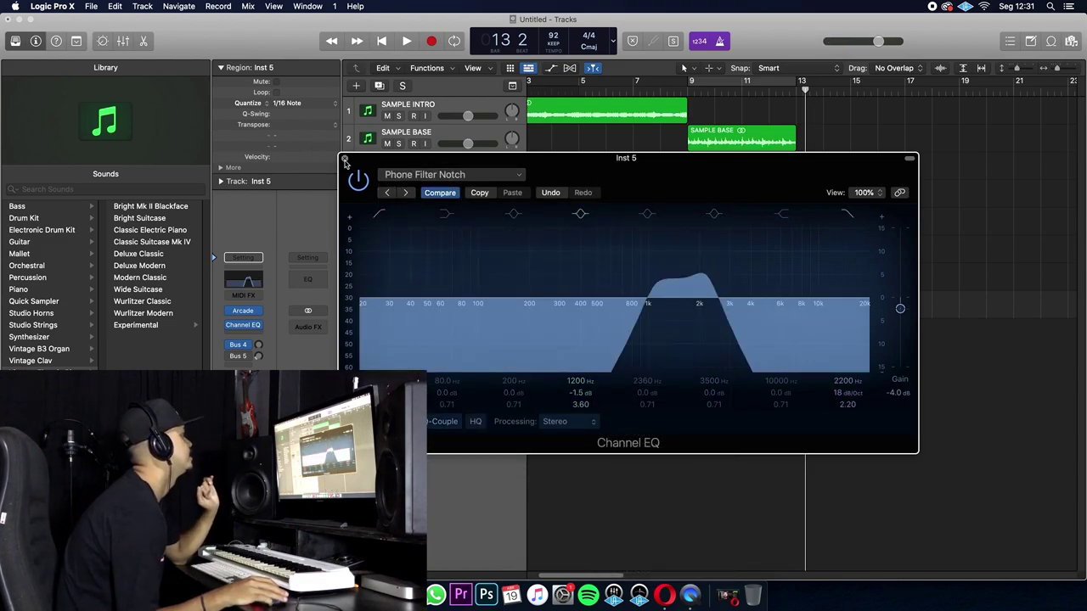
pyautogui.click(344, 159)
# Lower the Inst 5 volume and pan the track slightly left while looping bars 9 to 13.
pyautogui.moveTo(481, 310); pyautogui.dragTo(470, 310)
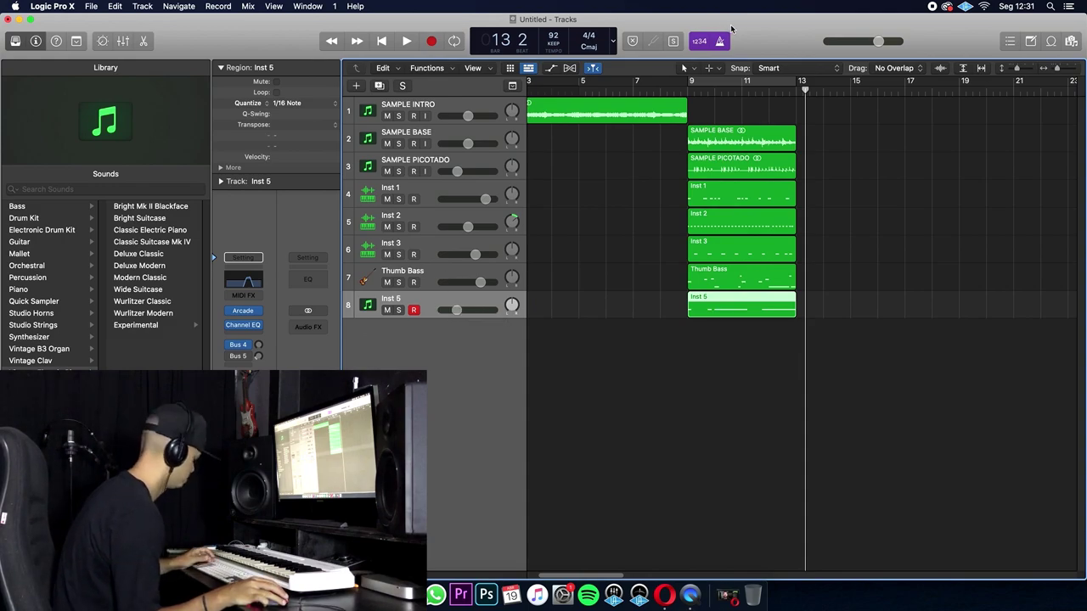
pyautogui.press('space')
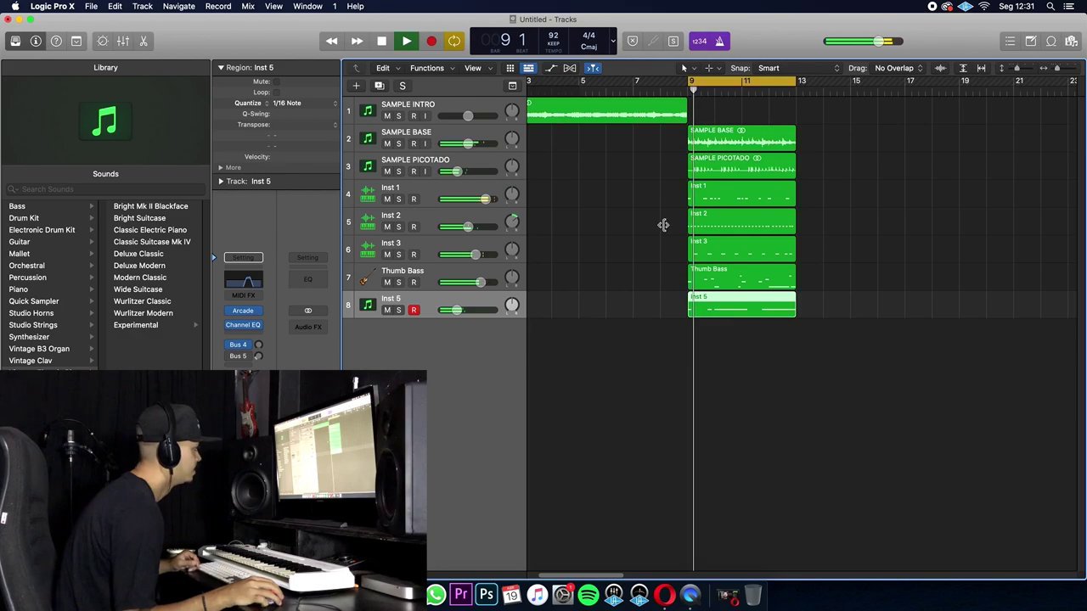
pyautogui.click(512, 304)
pyautogui.moveTo(512, 316); pyautogui.dragTo(512, 326)
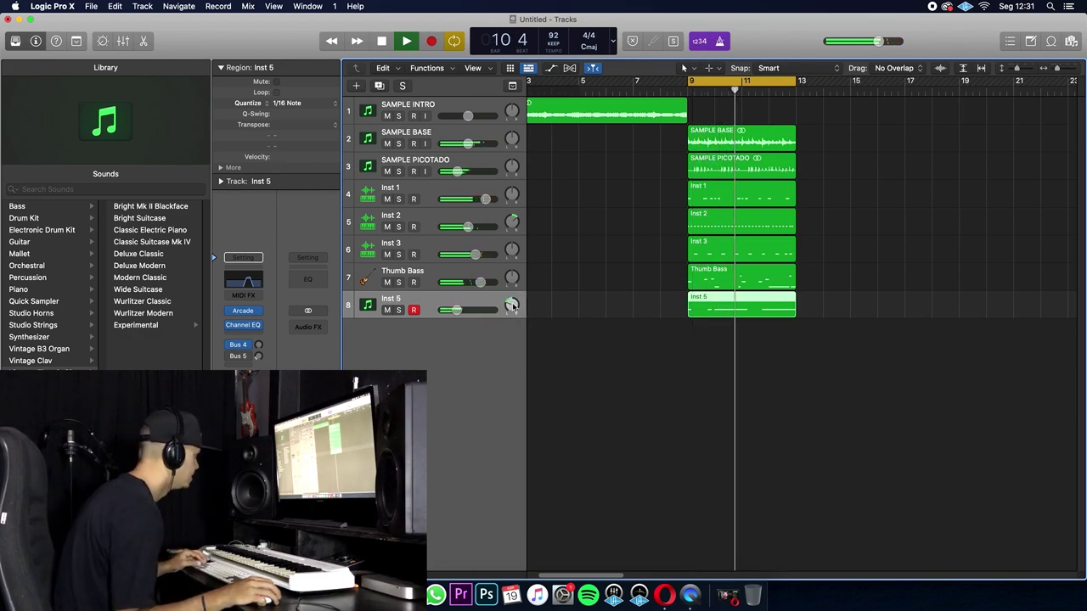
pyautogui.press('space')
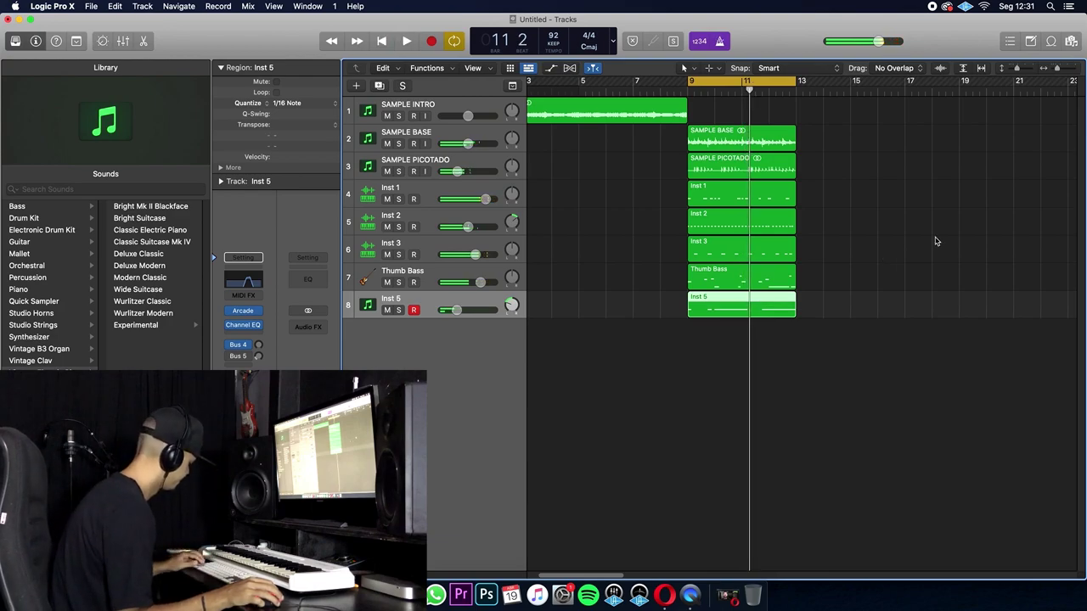
# Play the song from bar 1 with cycle and metronome off, slightly lowering the SAMPLE INTRO volume.
pyautogui.press('Return')
pyautogui.press('c')
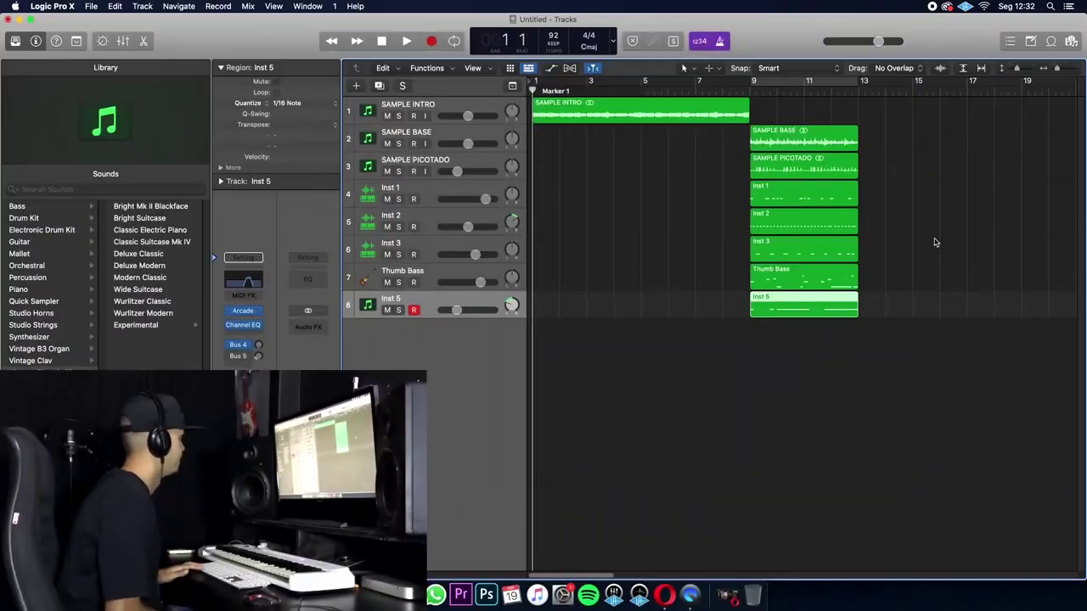
pyautogui.press('space')
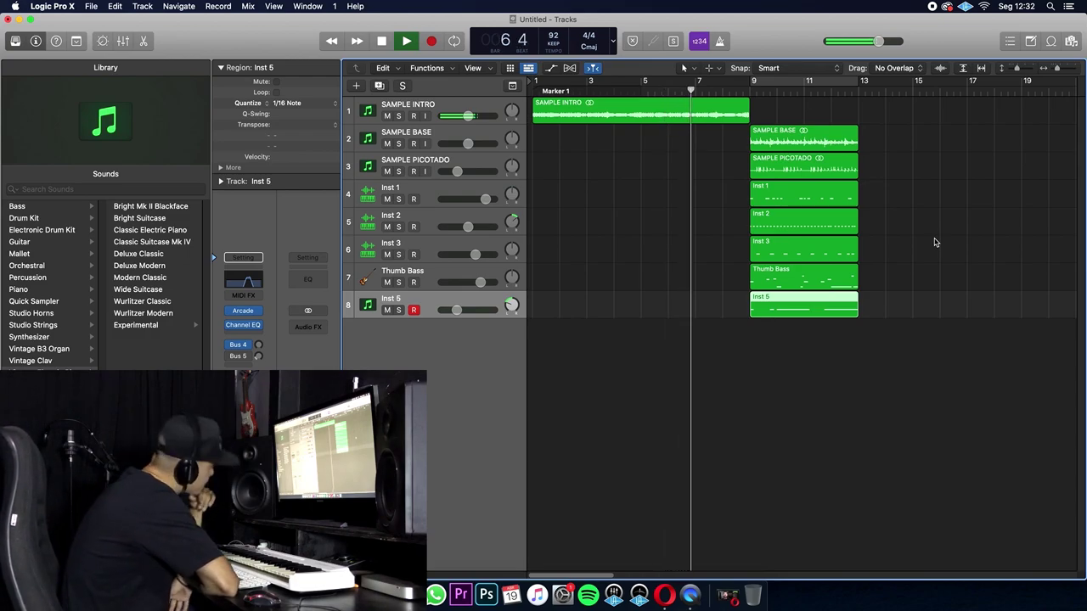
pyautogui.moveTo(454, 113); pyautogui.dragTo(449, 119)
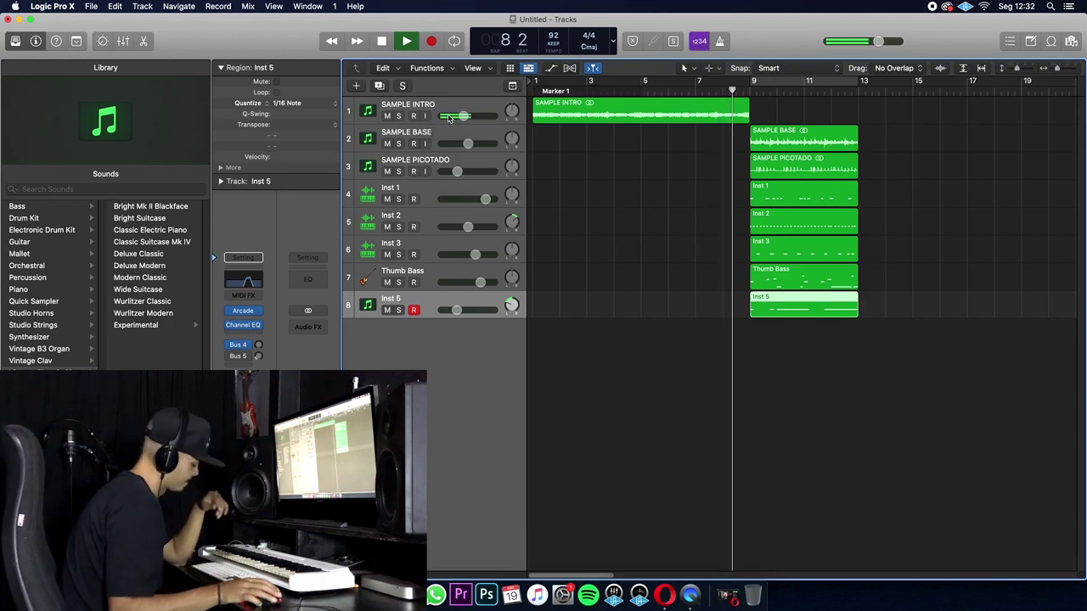